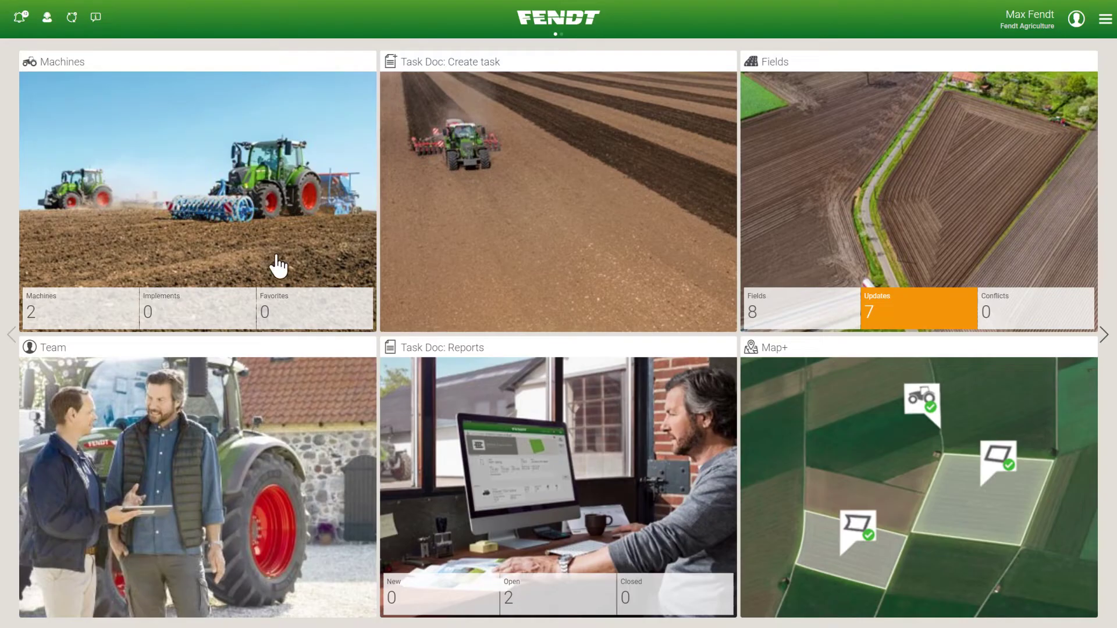
Start adding a new machine from the Machines list with brand Fendt
{"action": "left_click", "coordinate": [277, 266]}
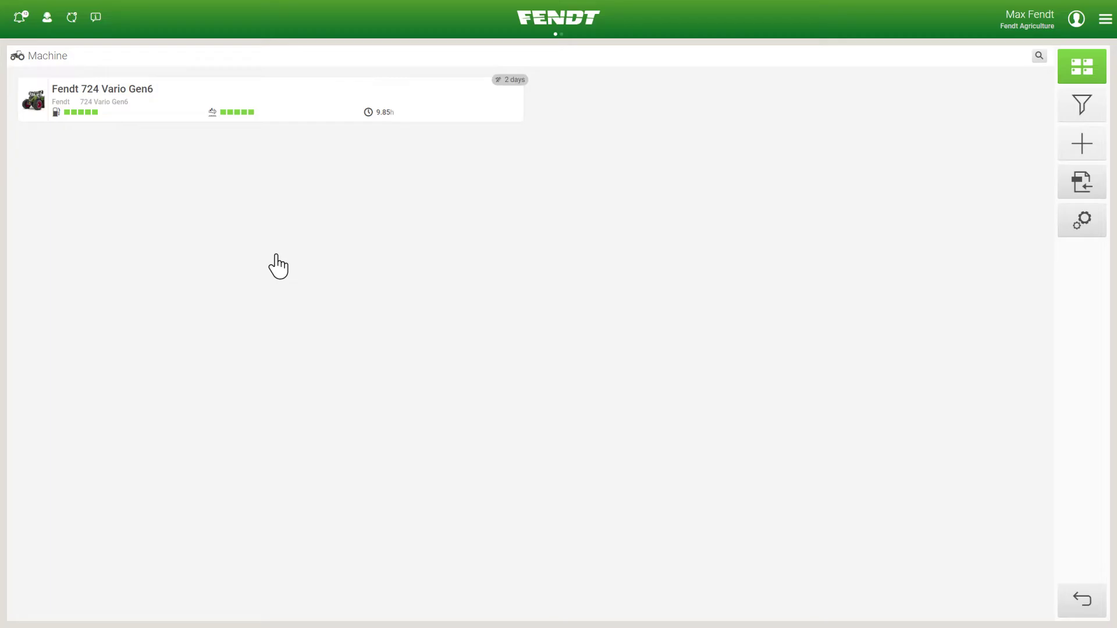
{"action": "left_click", "coordinate": [1082, 145]}
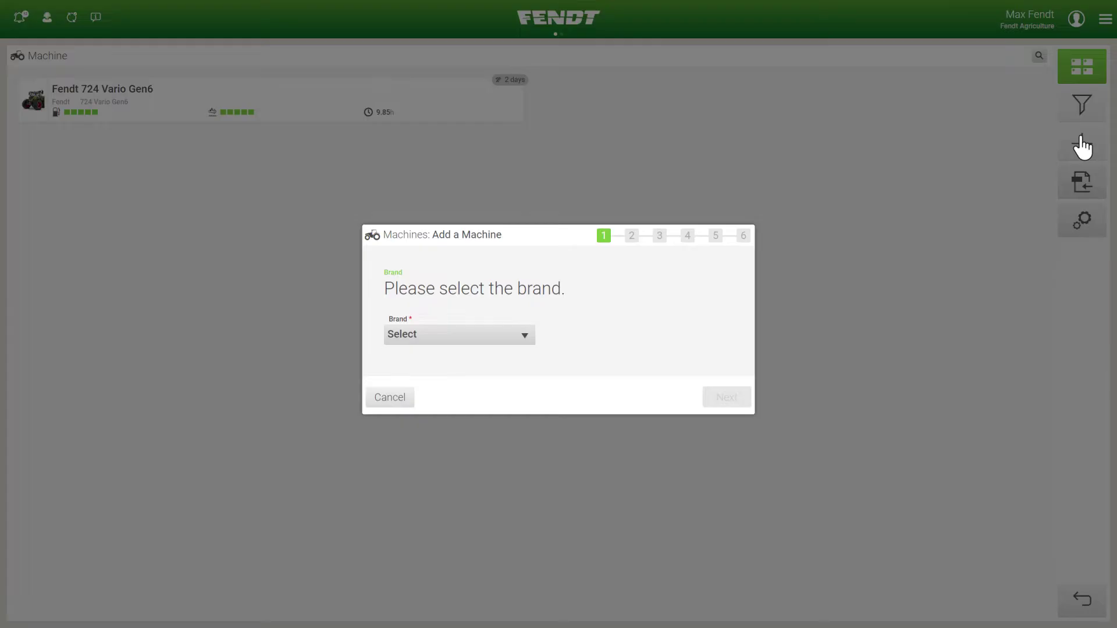
{"action": "left_click", "coordinate": [491, 336]}
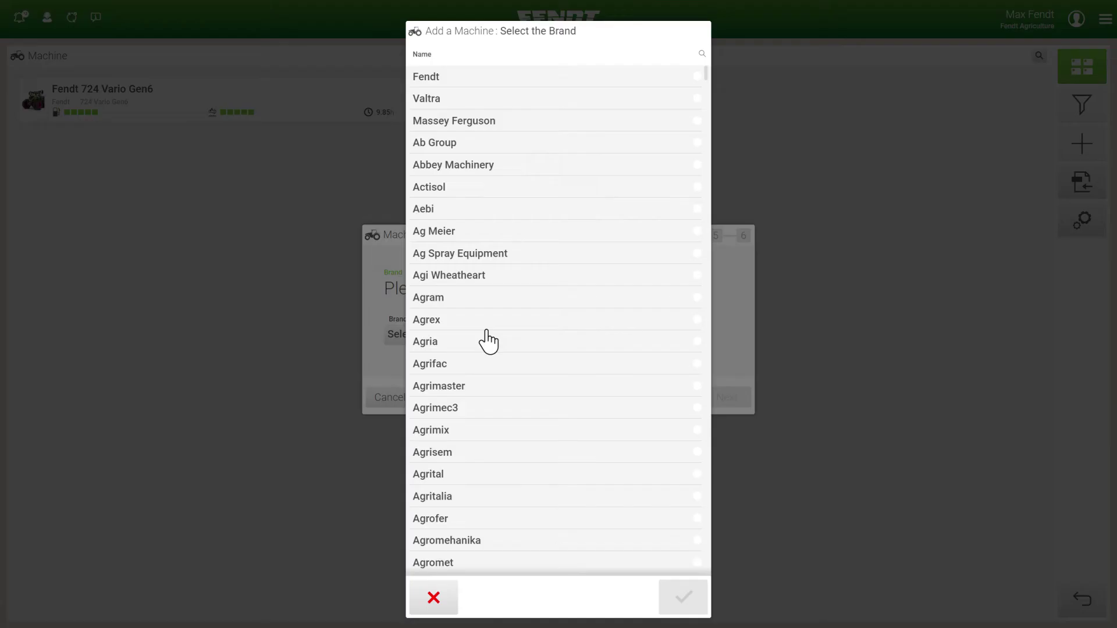
{"action": "left_click", "coordinate": [455, 79]}
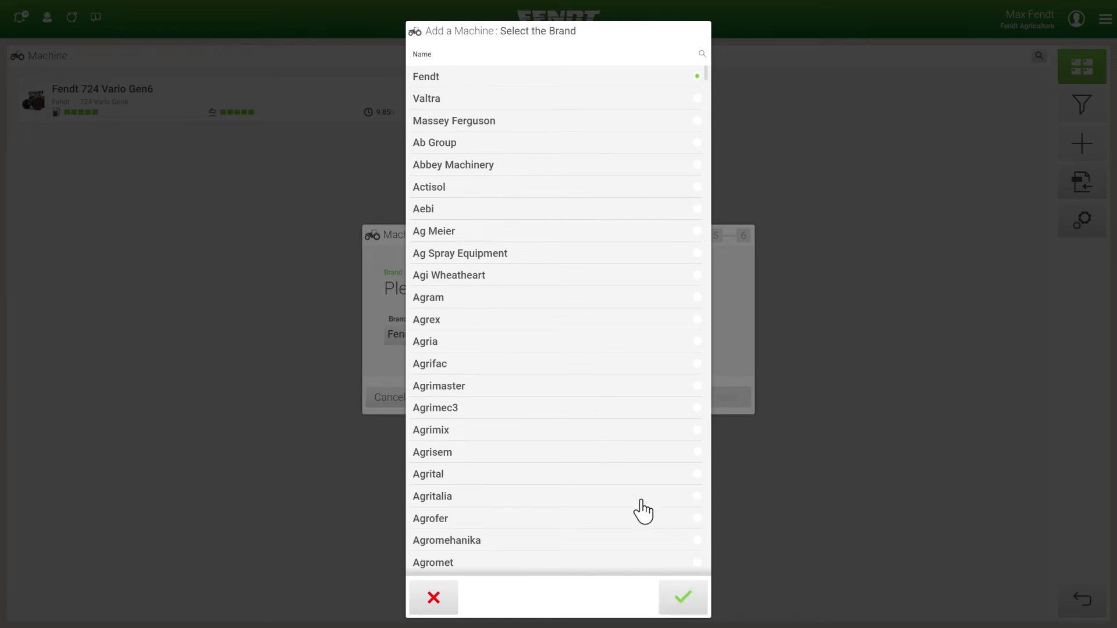
{"action": "left_click", "coordinate": [684, 600]}
Enter the tractor's VIN and set category Tractors, sub-category Standard
{"action": "left_click", "coordinate": [727, 402]}
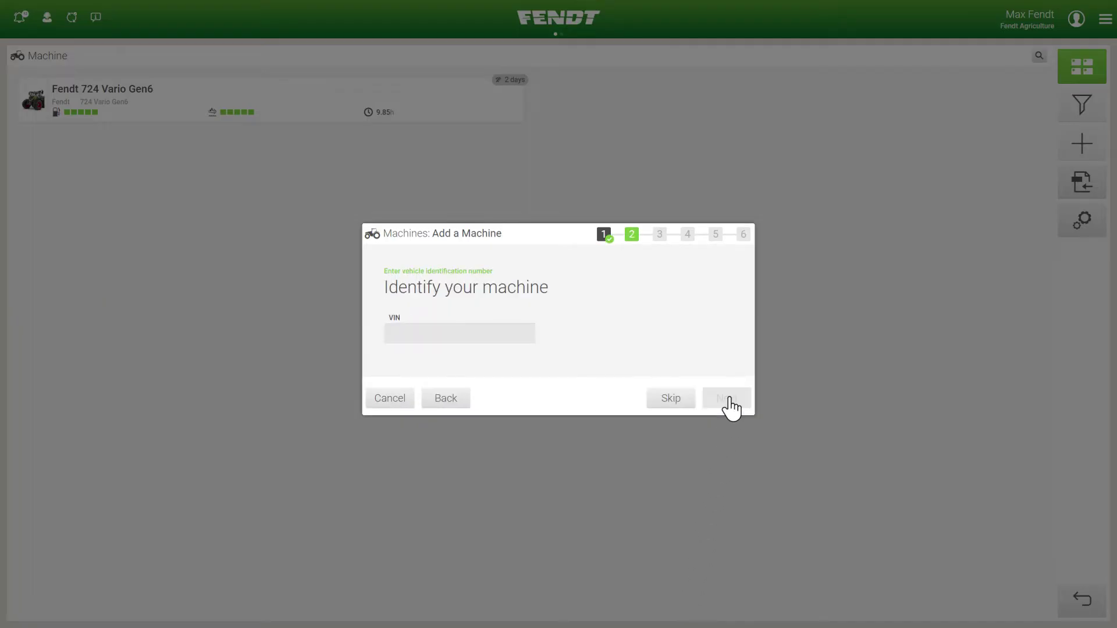
{"action": "type", "text": "XXXXXX"}
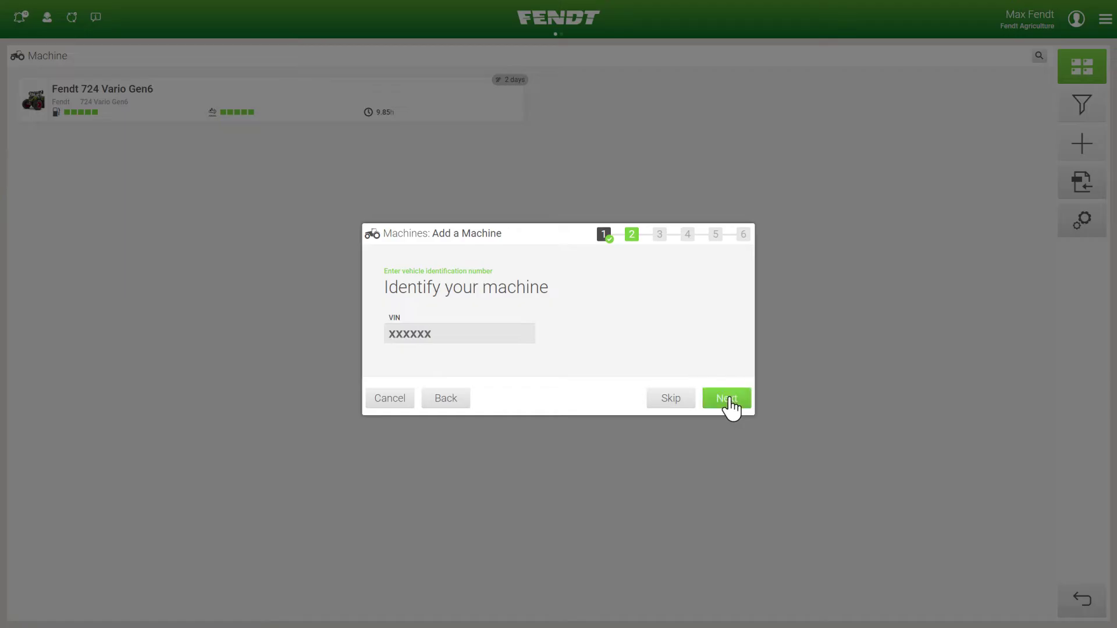
{"action": "left_click", "coordinate": [731, 407]}
{"action": "left_click", "coordinate": [469, 356]}
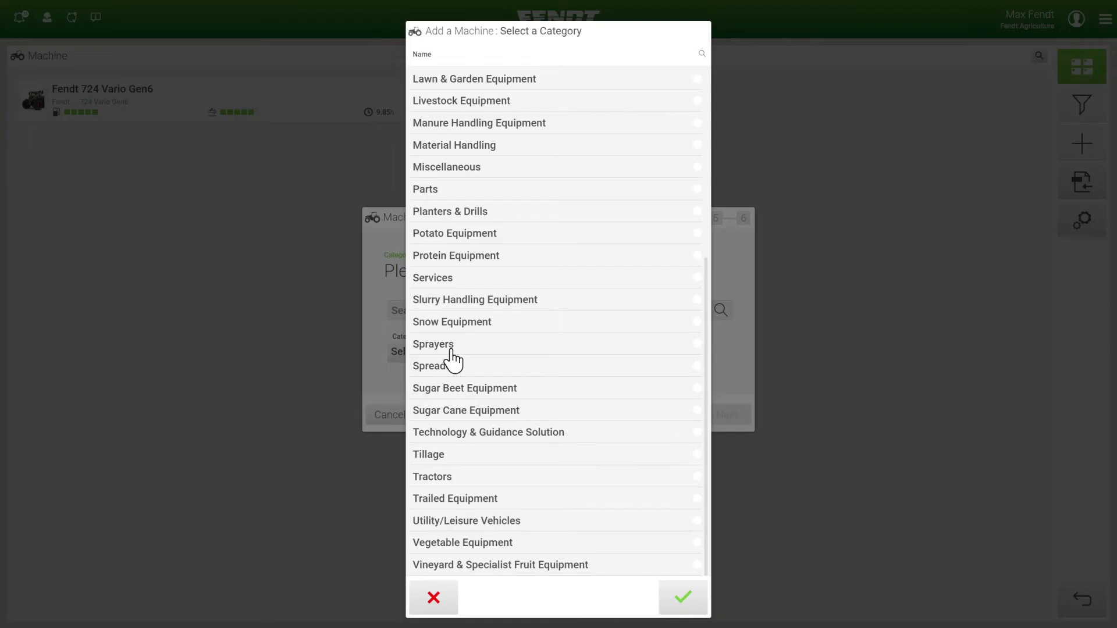
{"action": "left_click", "coordinate": [468, 477]}
{"action": "left_click", "coordinate": [682, 598]}
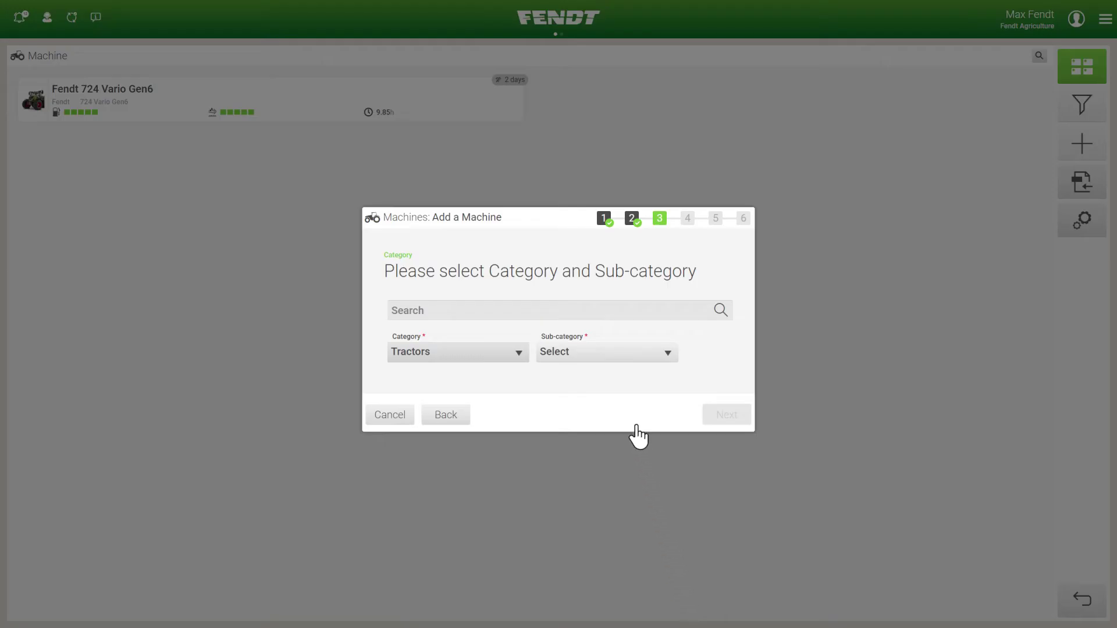
{"action": "left_click", "coordinate": [614, 353]}
{"action": "left_click", "coordinate": [465, 313]}
Set the series to 700 Vario Gen6 and the model to 724 Vario Gen6
{"action": "left_click", "coordinate": [681, 433]}
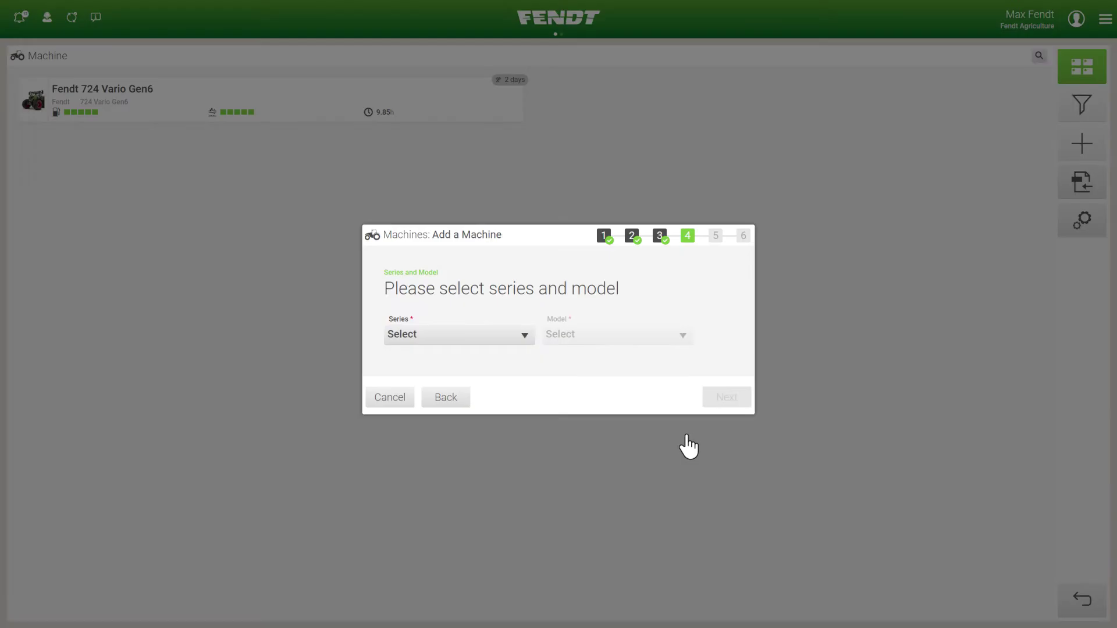
{"action": "left_click", "coordinate": [475, 344]}
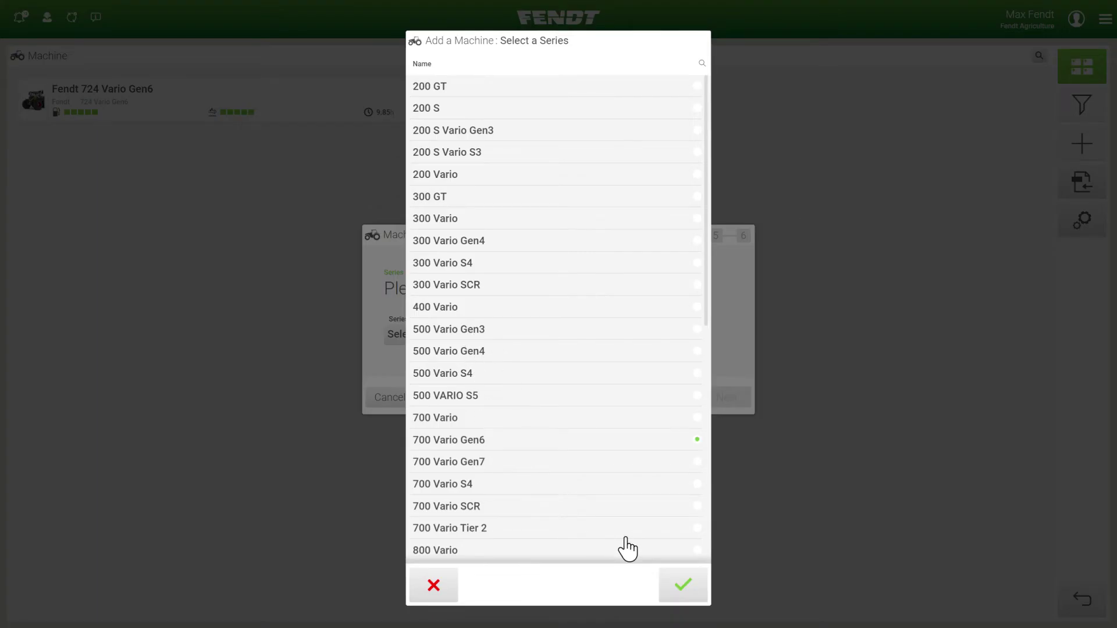
{"action": "left_click", "coordinate": [684, 586]}
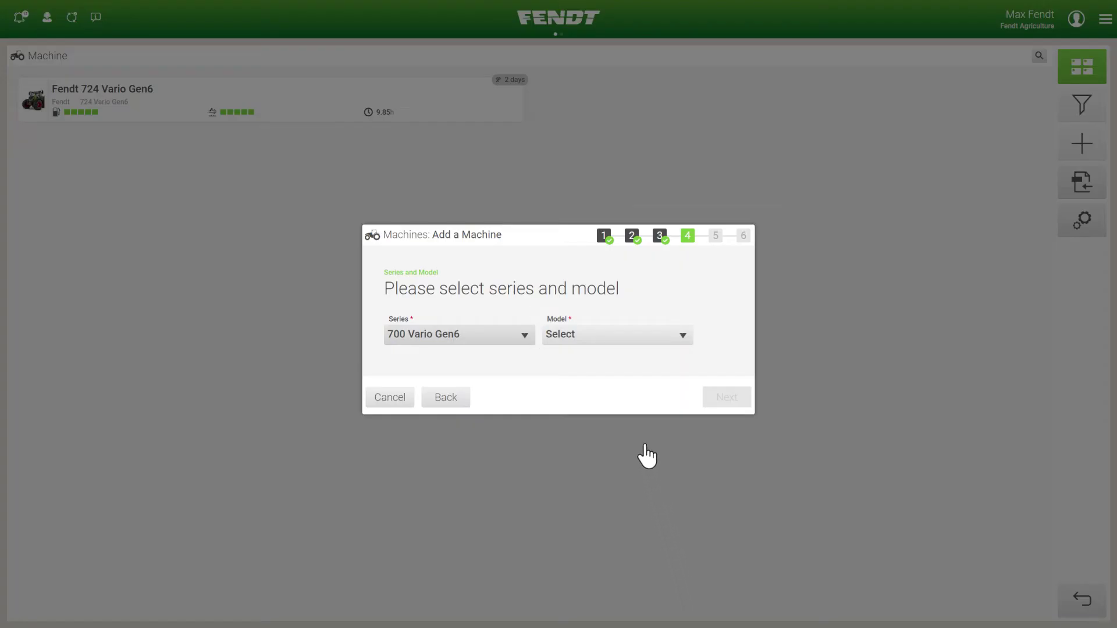
{"action": "left_click", "coordinate": [612, 342]}
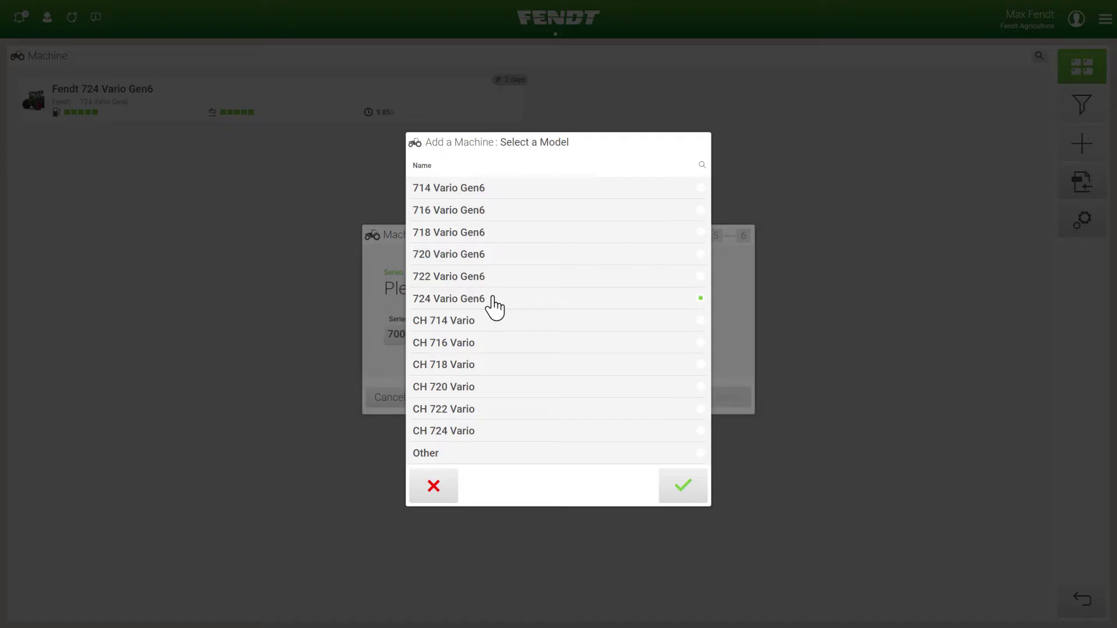
{"action": "left_click", "coordinate": [683, 489]}
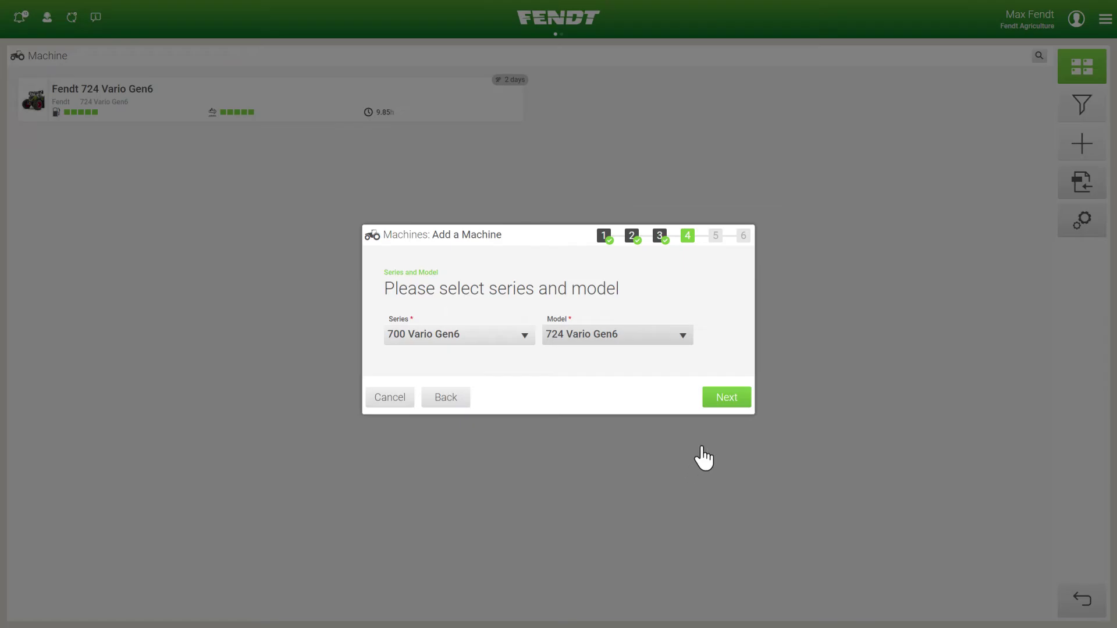
{"action": "left_click", "coordinate": [727, 402]}
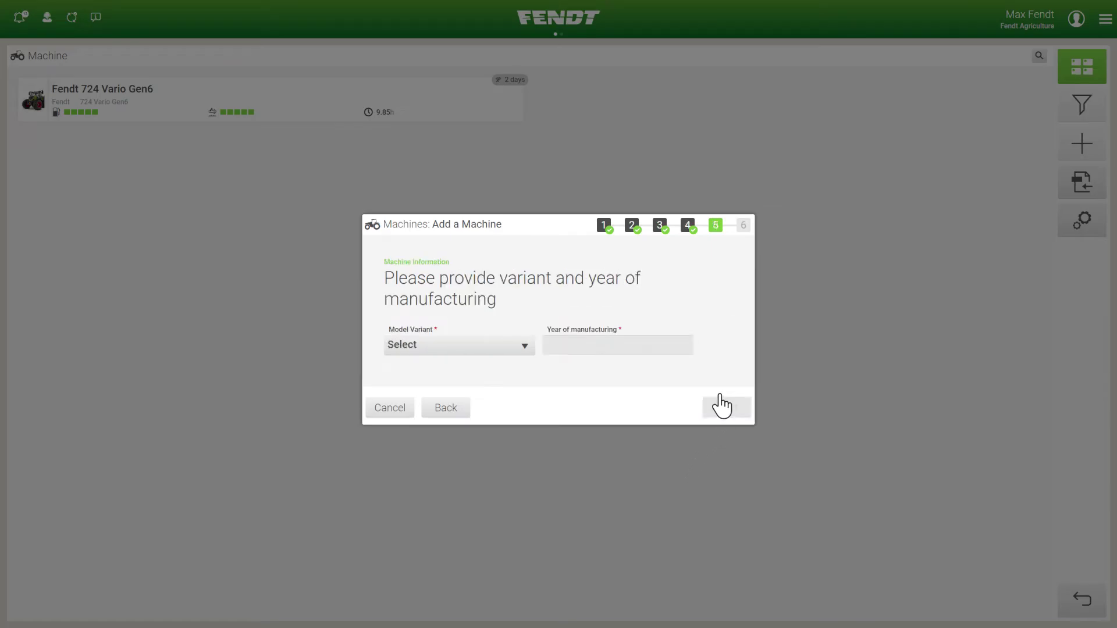
Choose variant 724 Vario Gen6 and year of manufacture 2020
{"action": "left_click", "coordinate": [462, 348]}
{"action": "left_click", "coordinate": [497, 260]}
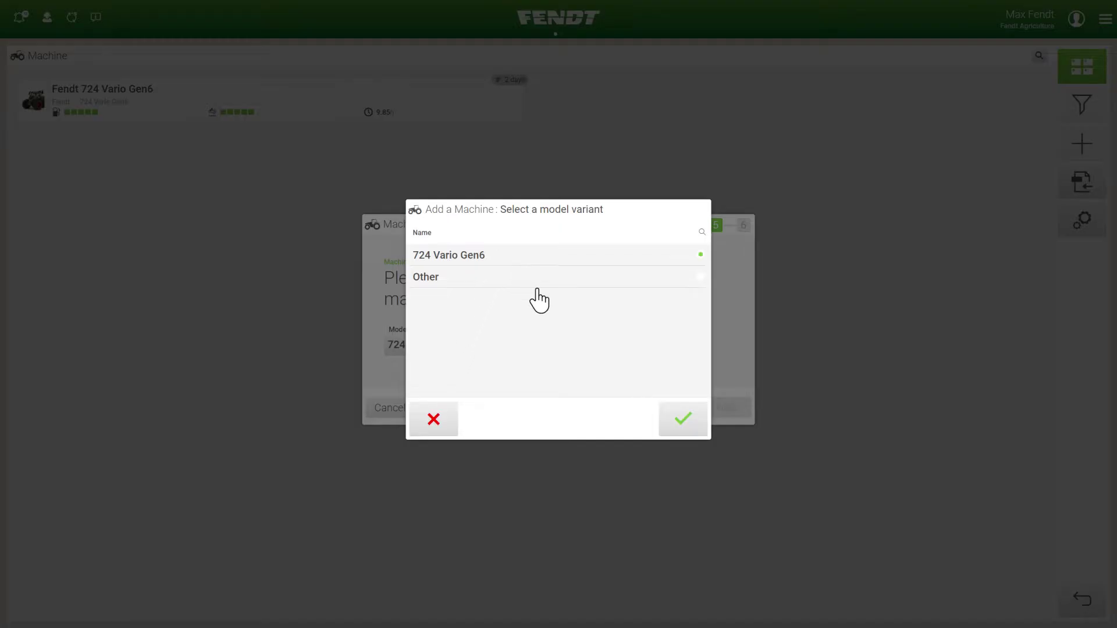
{"action": "left_click", "coordinate": [682, 420]}
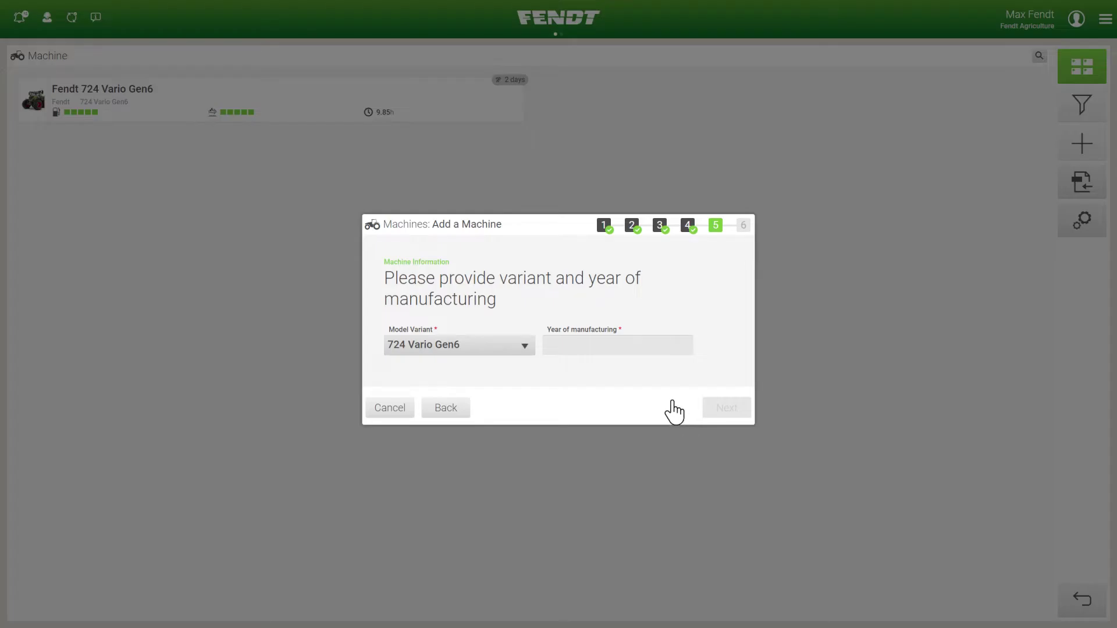
{"action": "left_click", "coordinate": [635, 345]}
{"action": "type", "text": "2020"}
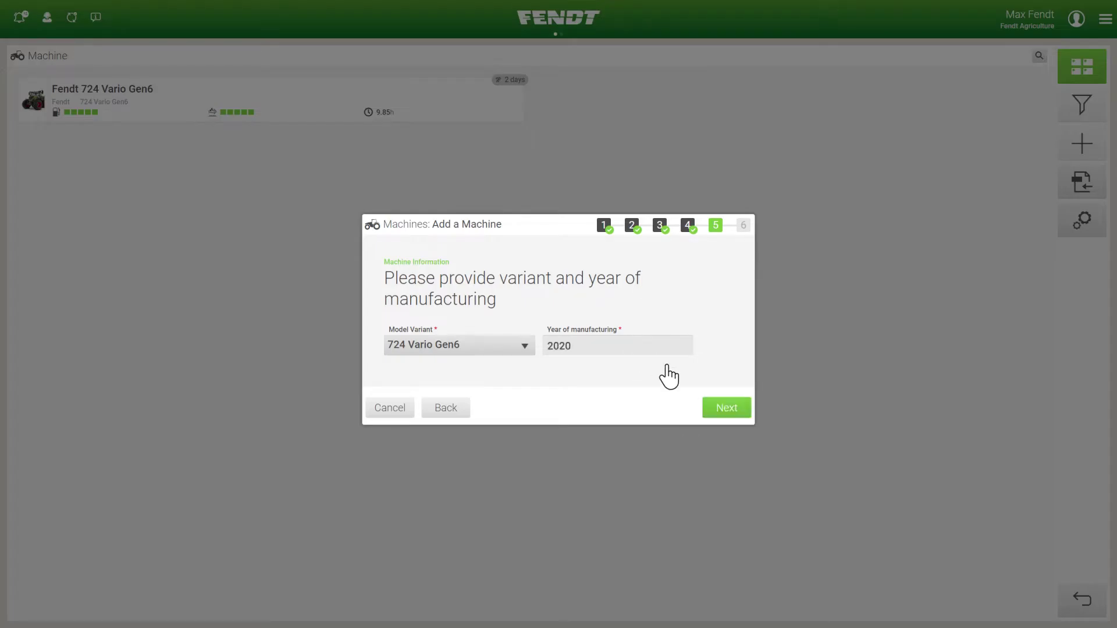
{"action": "left_click", "coordinate": [724, 408]}
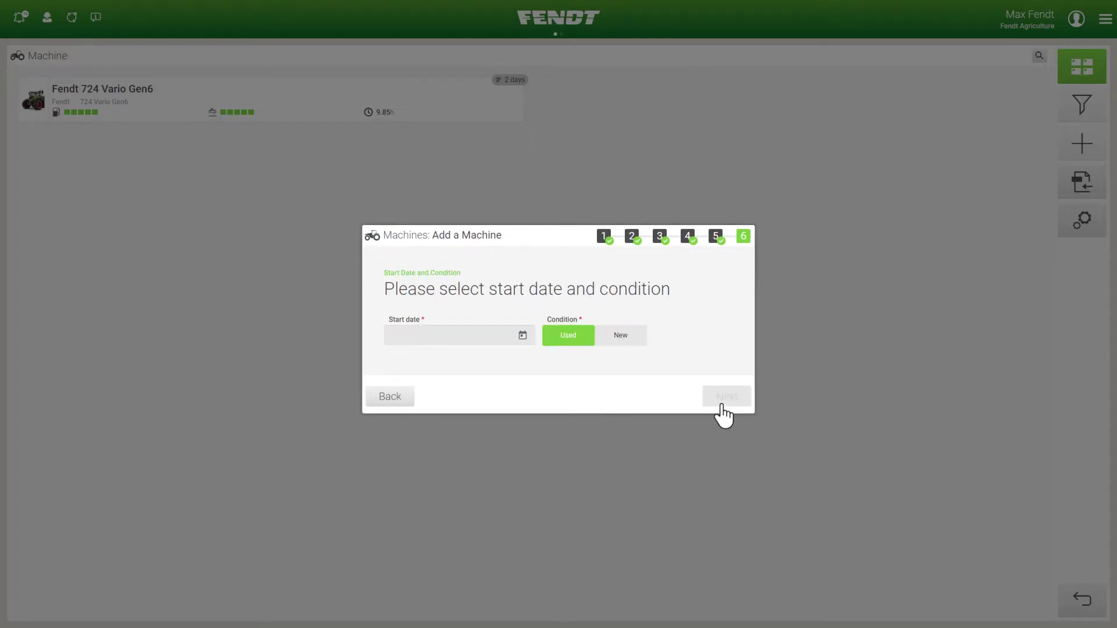
Set the start date to 14/02/2020 and submit the tractor as used
{"action": "left_click", "coordinate": [523, 336]}
{"action": "left_click", "coordinate": [436, 363]}
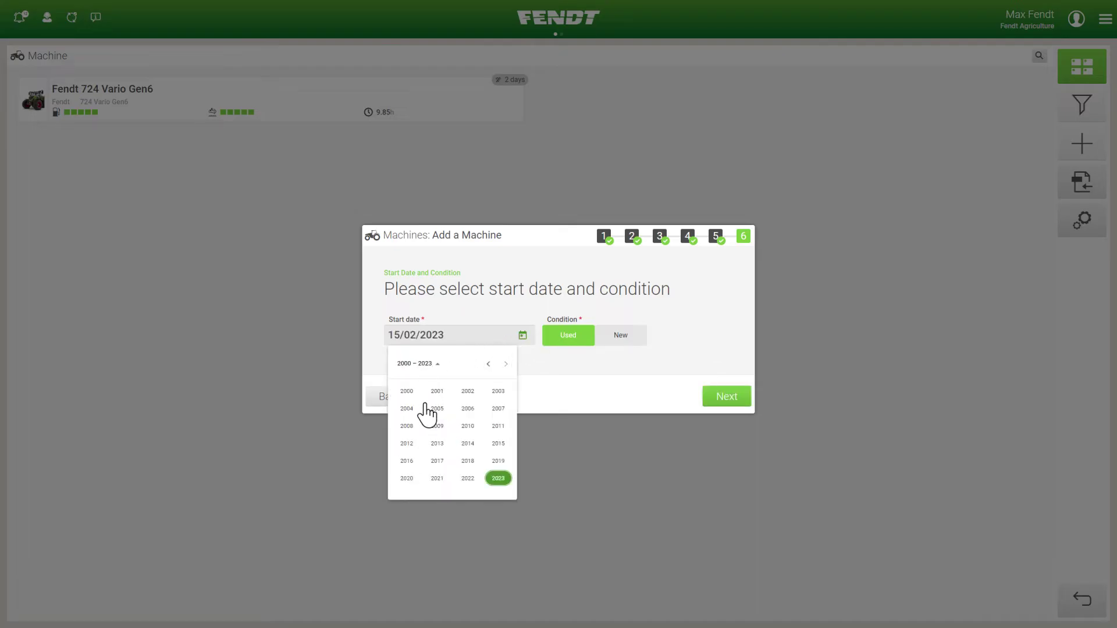
{"action": "left_click", "coordinate": [406, 479]}
{"action": "left_click", "coordinate": [437, 410]}
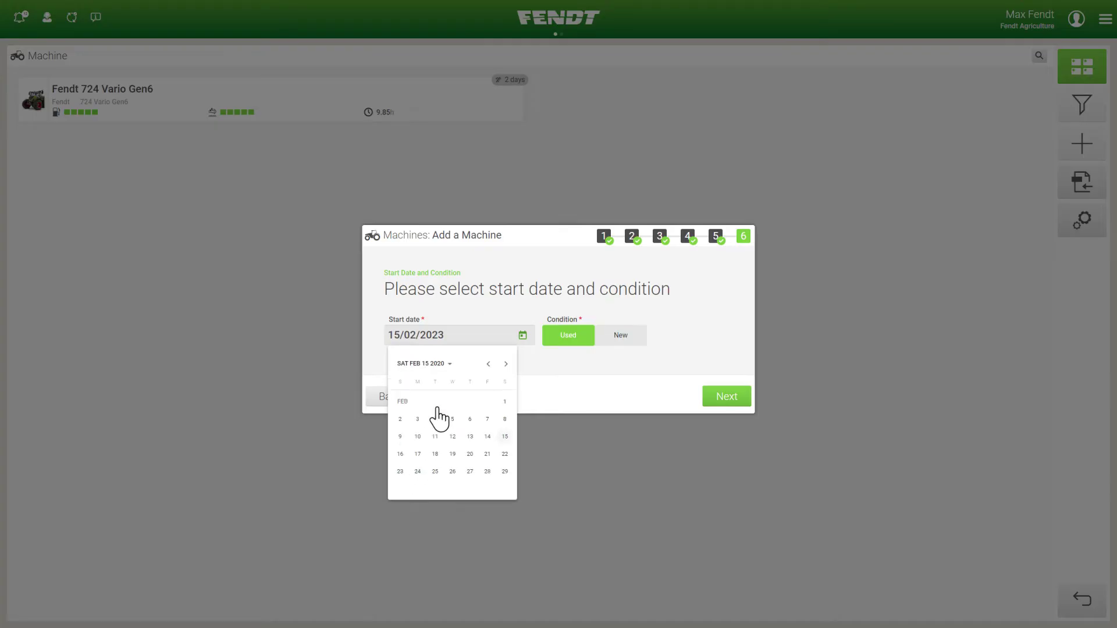
{"action": "left_click", "coordinate": [488, 438]}
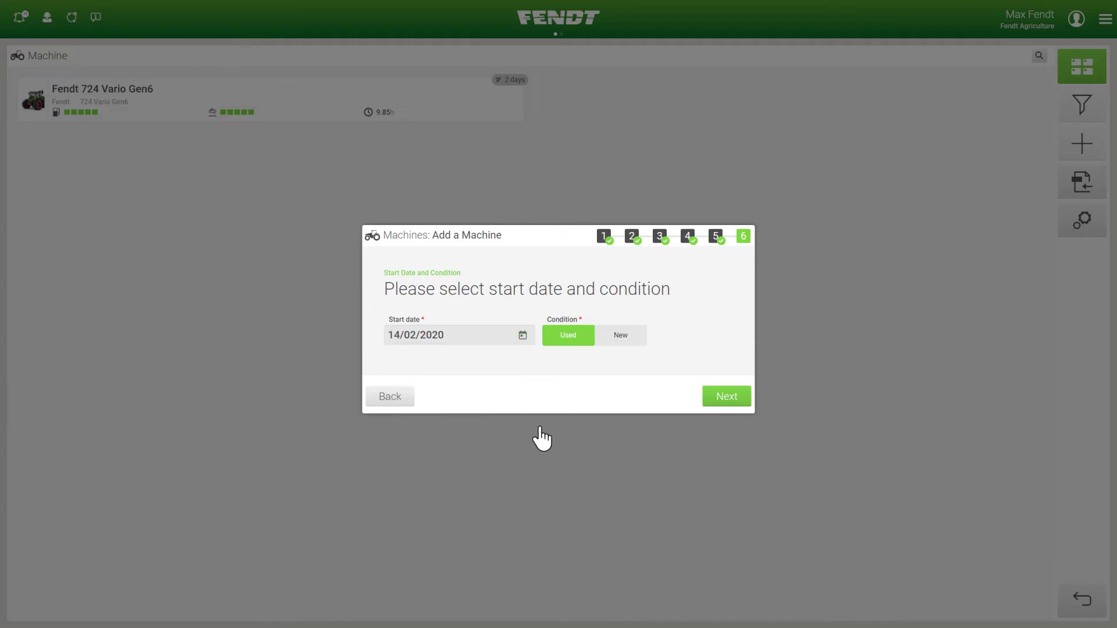
{"action": "left_click", "coordinate": [725, 402]}
{"action": "left_click", "coordinate": [728, 493]}
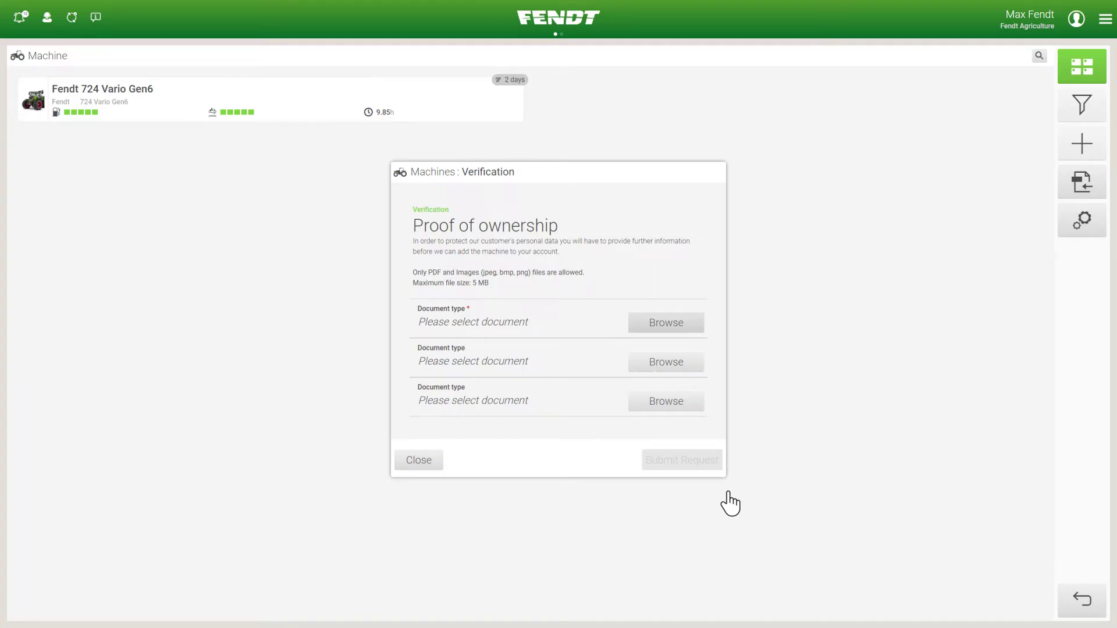
Upload Fahrzeugbrief 724.PDF as ownership proof and send the verification request
{"action": "left_click", "coordinate": [663, 327]}
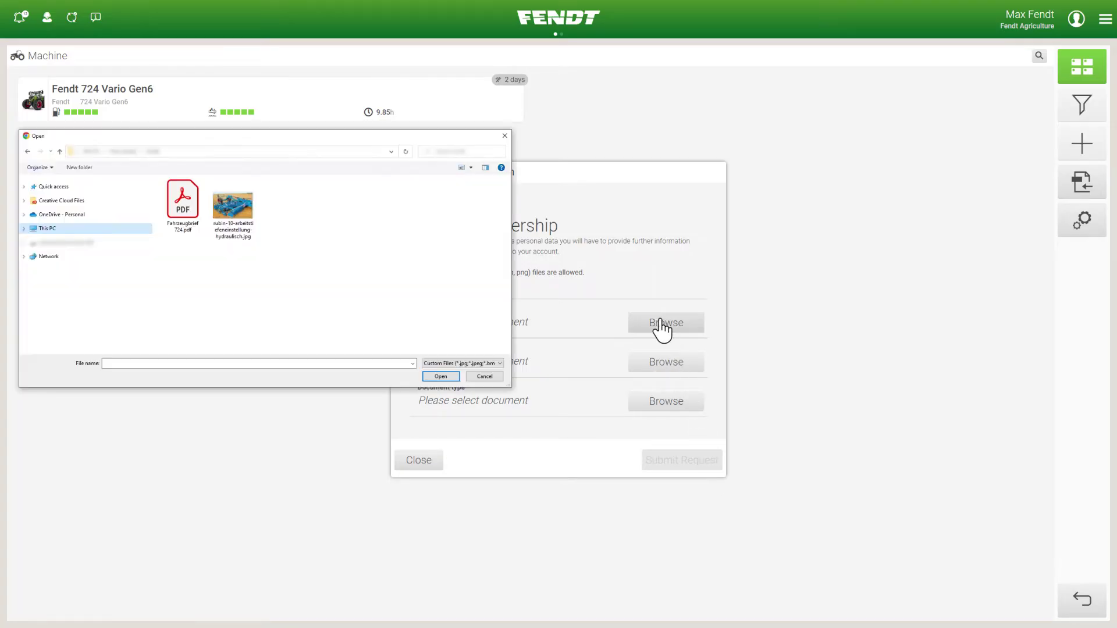
{"action": "left_click", "coordinate": [185, 205]}
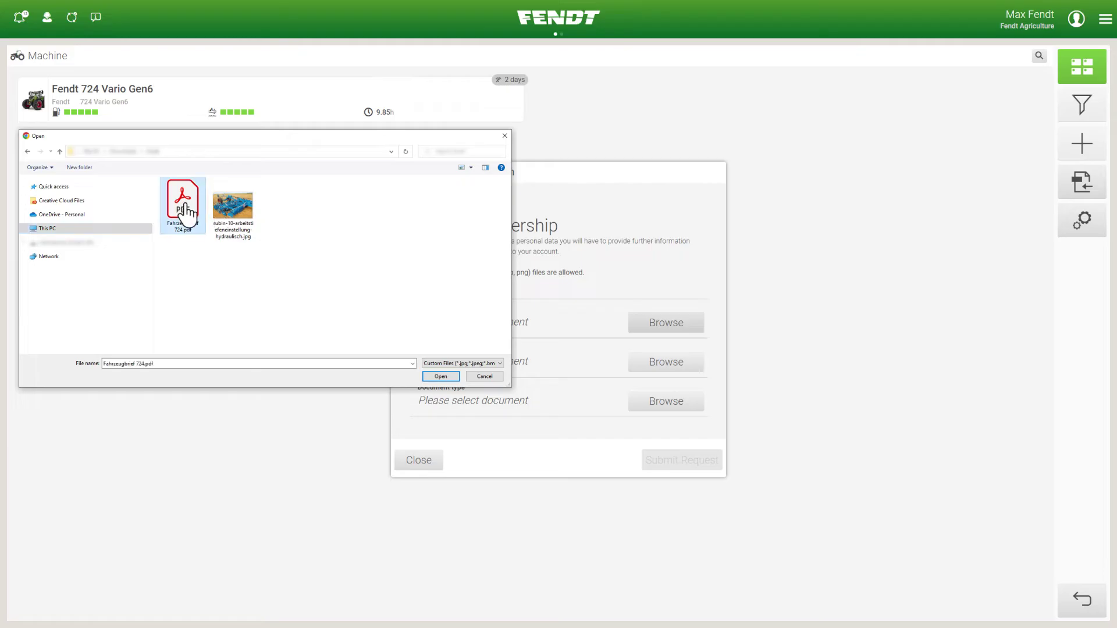
{"action": "left_click", "coordinate": [436, 376]}
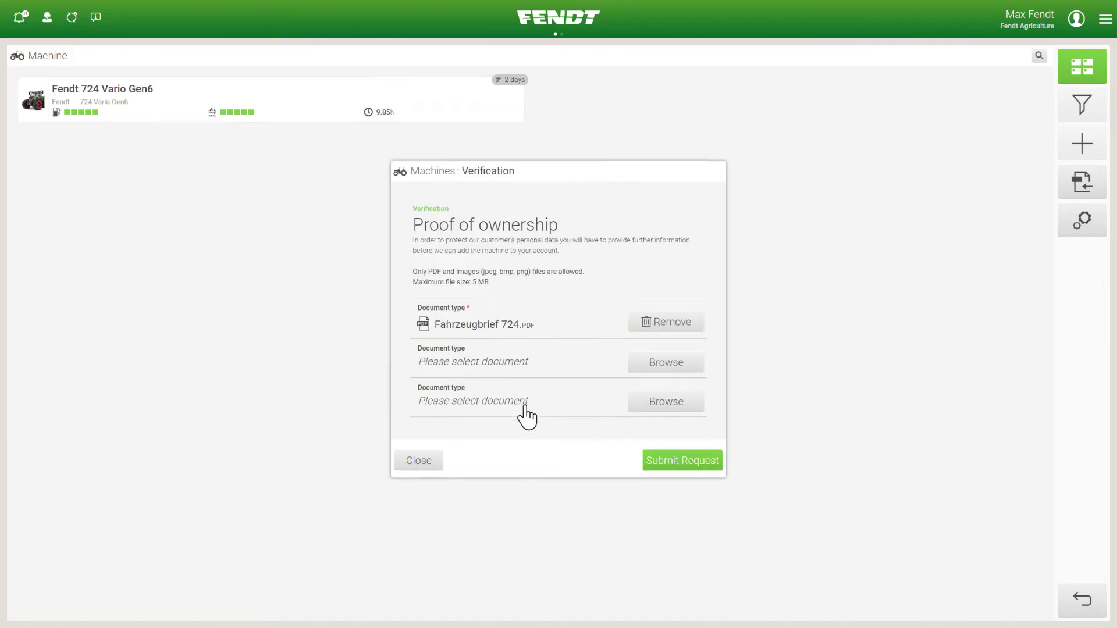
{"action": "left_click", "coordinate": [662, 464]}
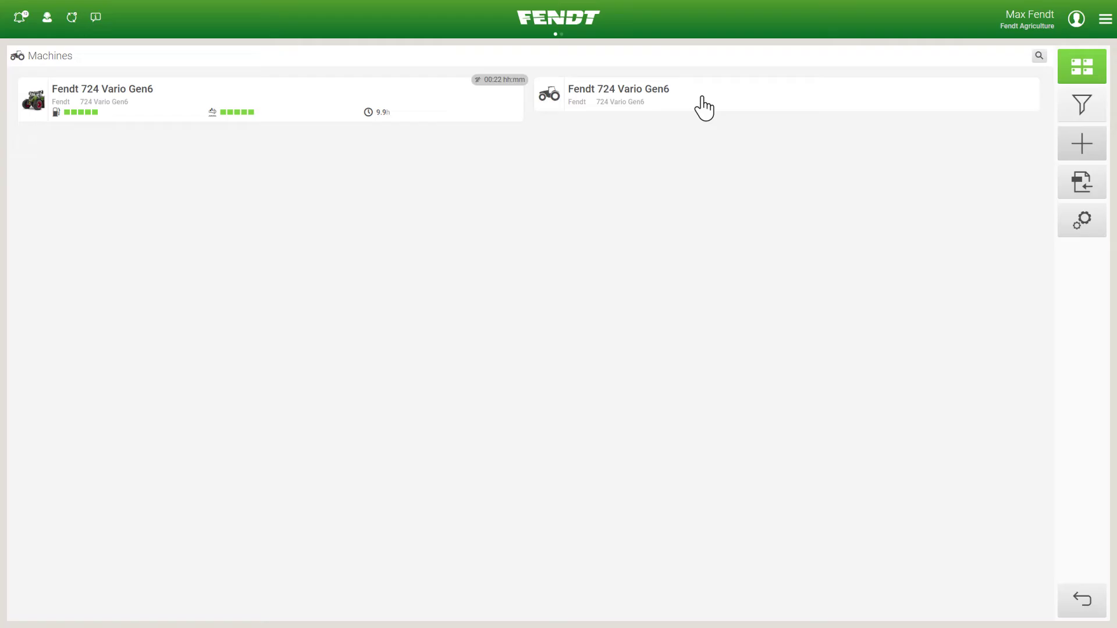
{"action": "left_click", "coordinate": [1081, 225]}
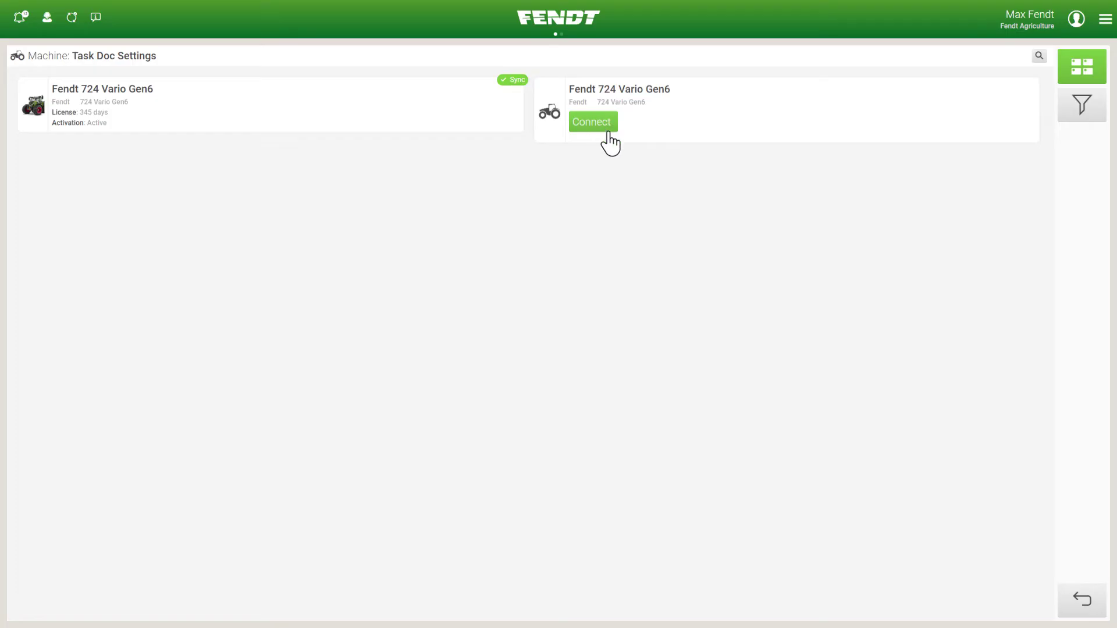
{"action": "left_click", "coordinate": [1082, 604]}
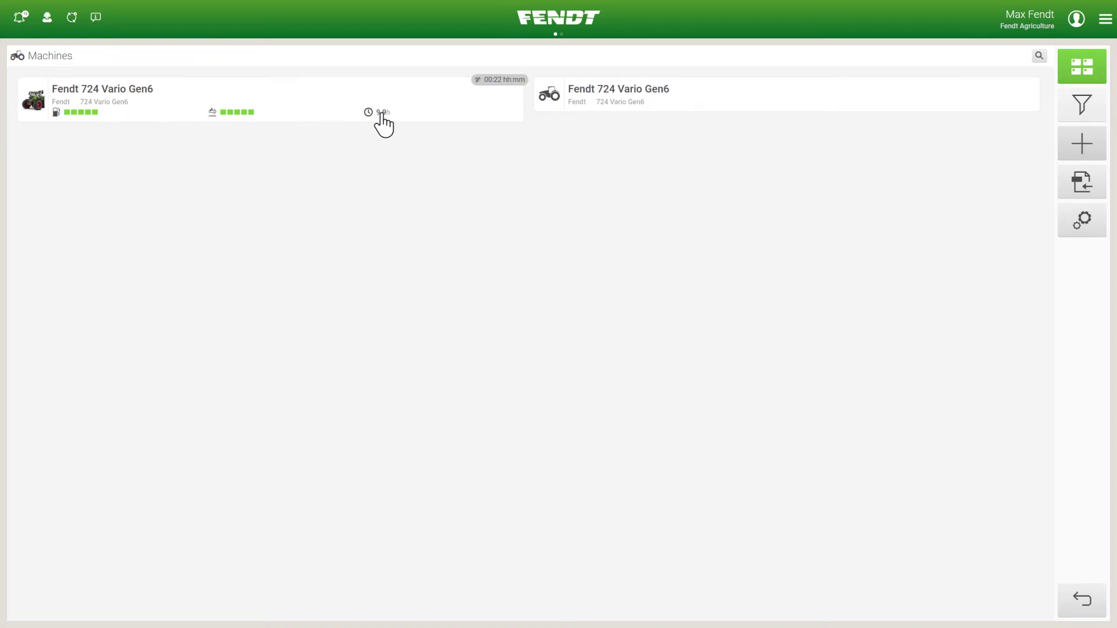
Check the Fendt 724 Vario Gen6's details and connectivity status, then begin adding another machine
{"action": "left_click", "coordinate": [323, 105]}
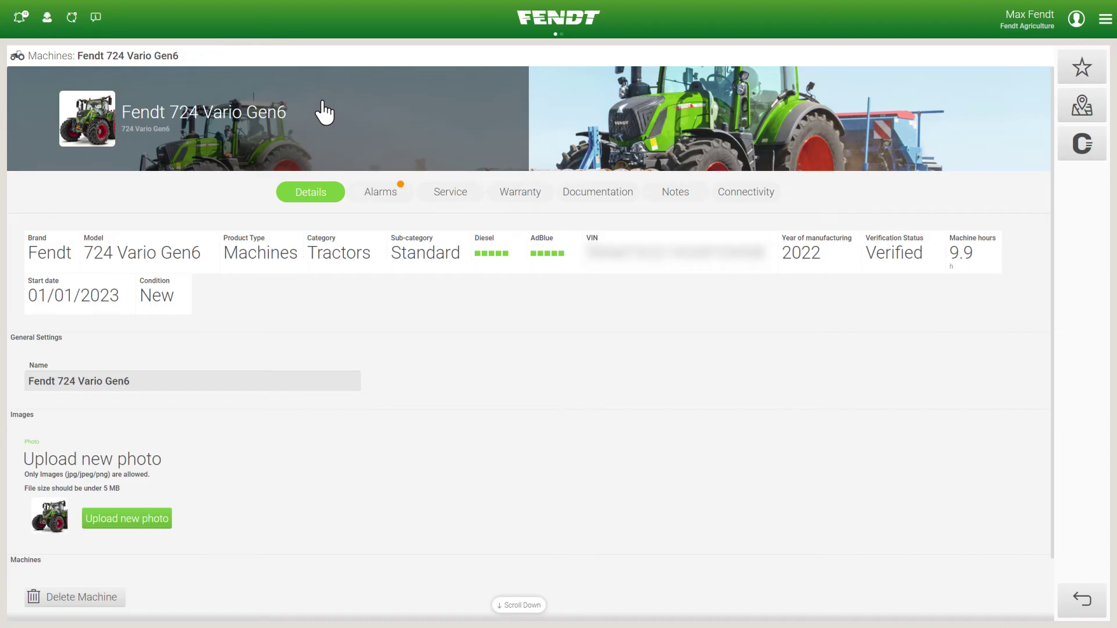
{"action": "left_click", "coordinate": [758, 201]}
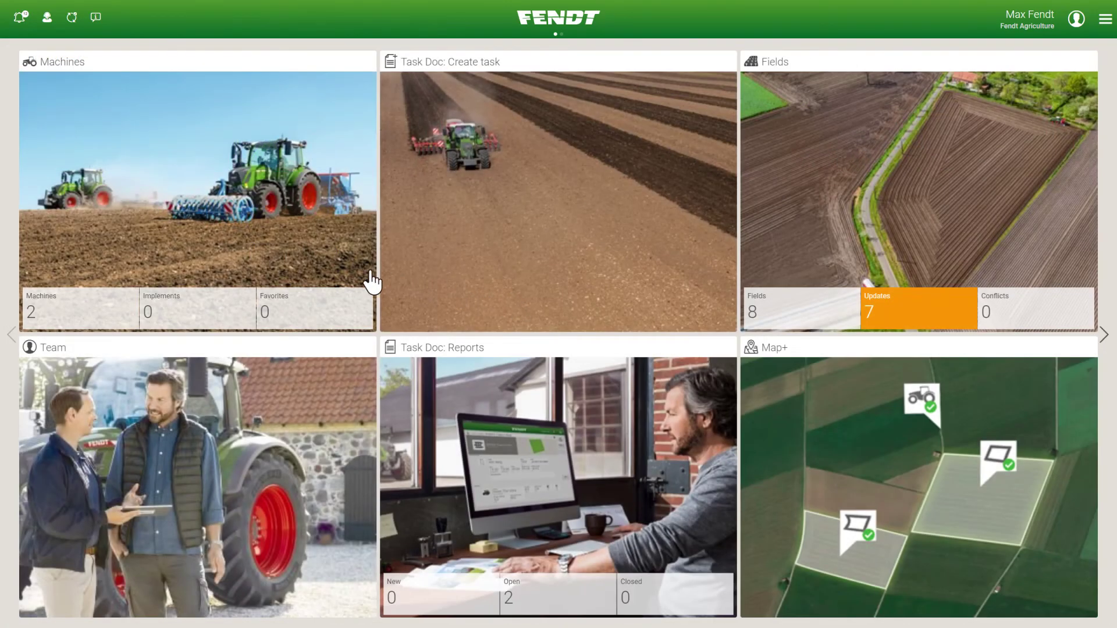
{"action": "left_click", "coordinate": [278, 267]}
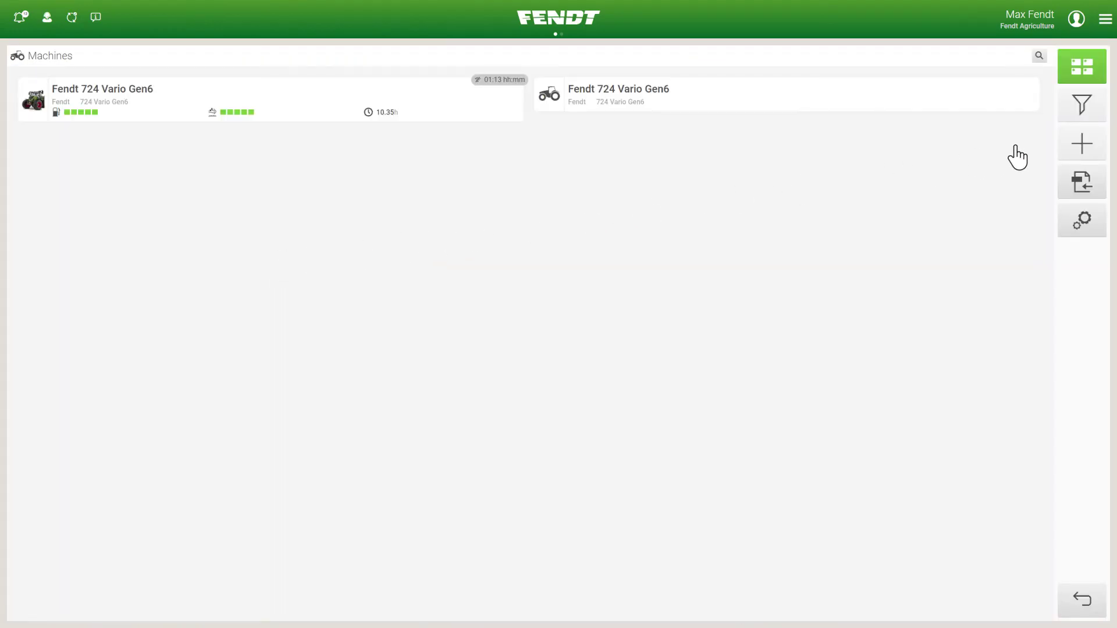
{"action": "left_click", "coordinate": [1083, 144]}
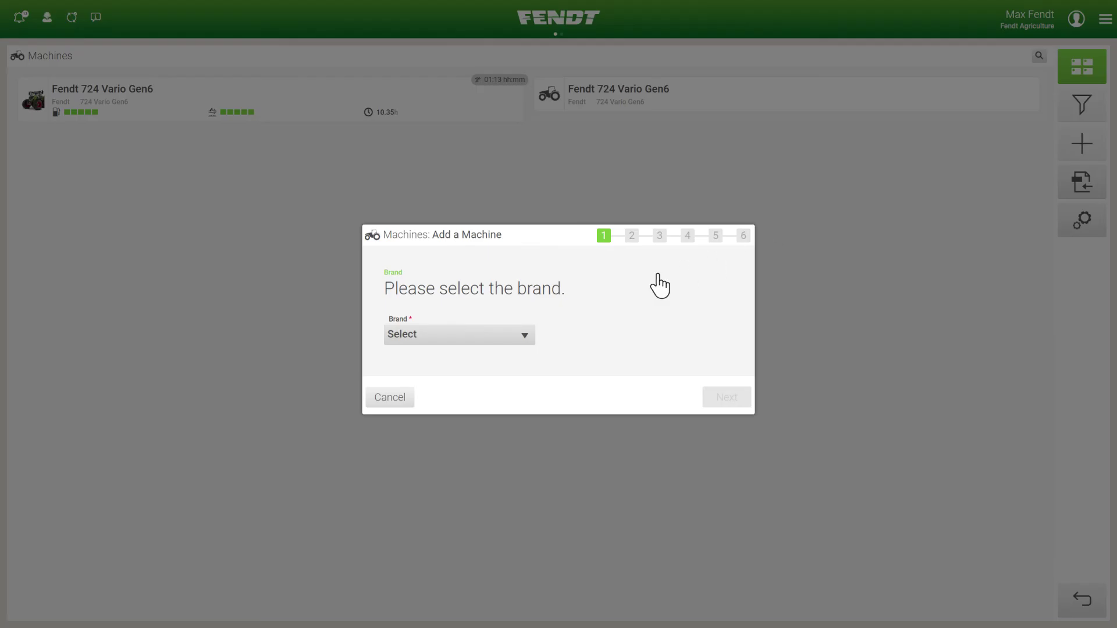
Choose brand Lemken and skip the machine identification step
{"action": "left_click", "coordinate": [483, 336]}
{"action": "left_click", "coordinate": [460, 320]}
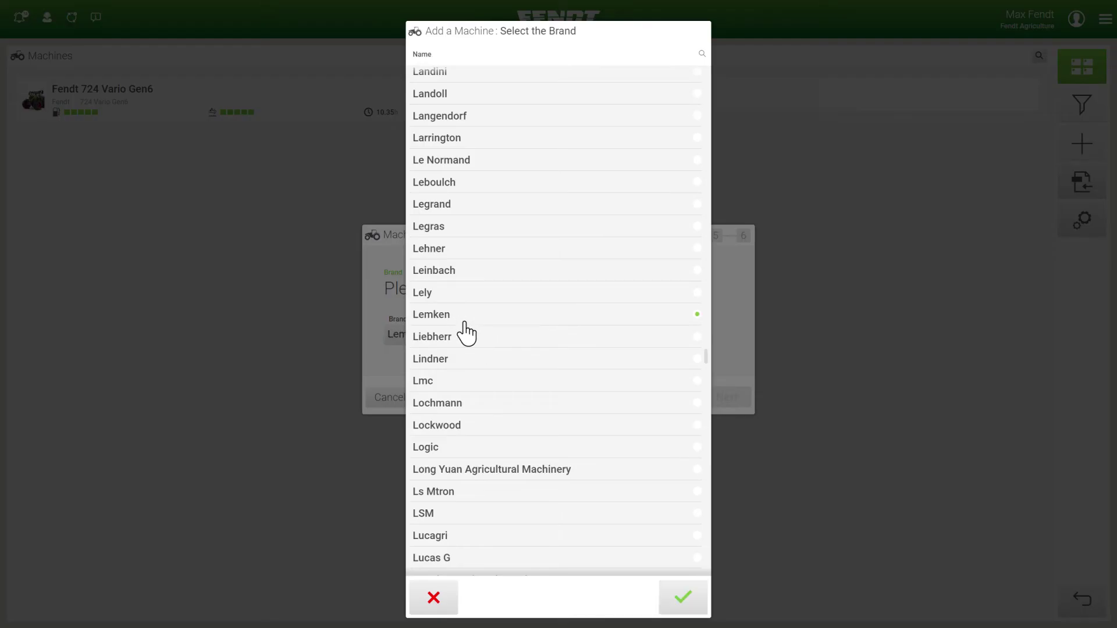
{"action": "left_click", "coordinate": [680, 600]}
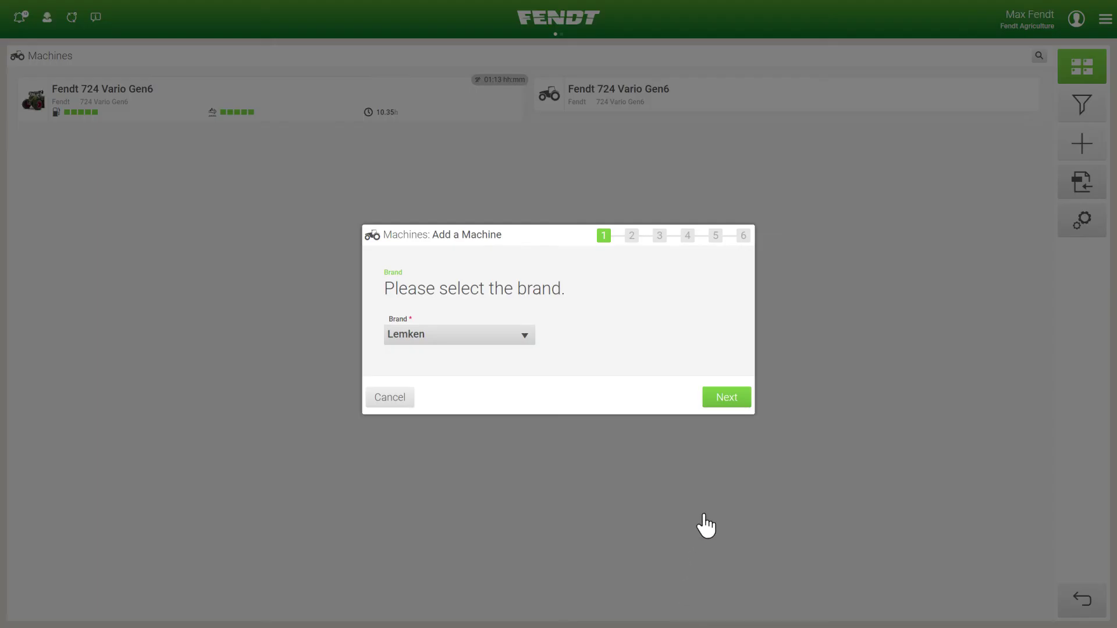
{"action": "left_click", "coordinate": [729, 400]}
{"action": "left_click", "coordinate": [658, 402]}
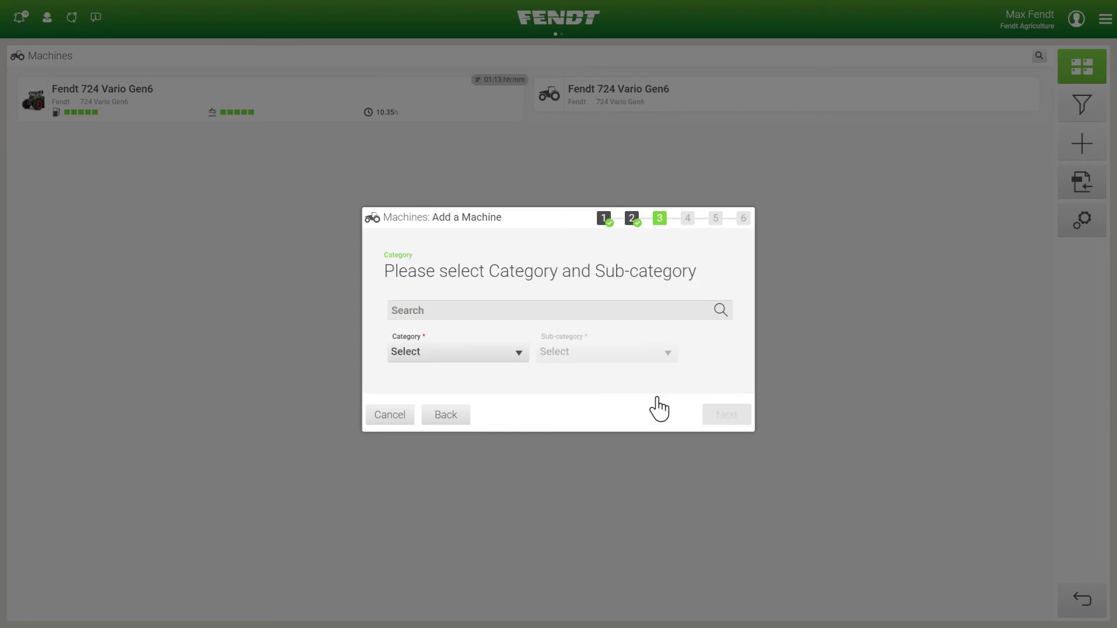
Set category Tillage, sub-category Disc Harrows, and year of manufacture 2022
{"action": "left_click", "coordinate": [451, 355]}
{"action": "left_click", "coordinate": [466, 456]}
{"action": "left_click", "coordinate": [682, 600]}
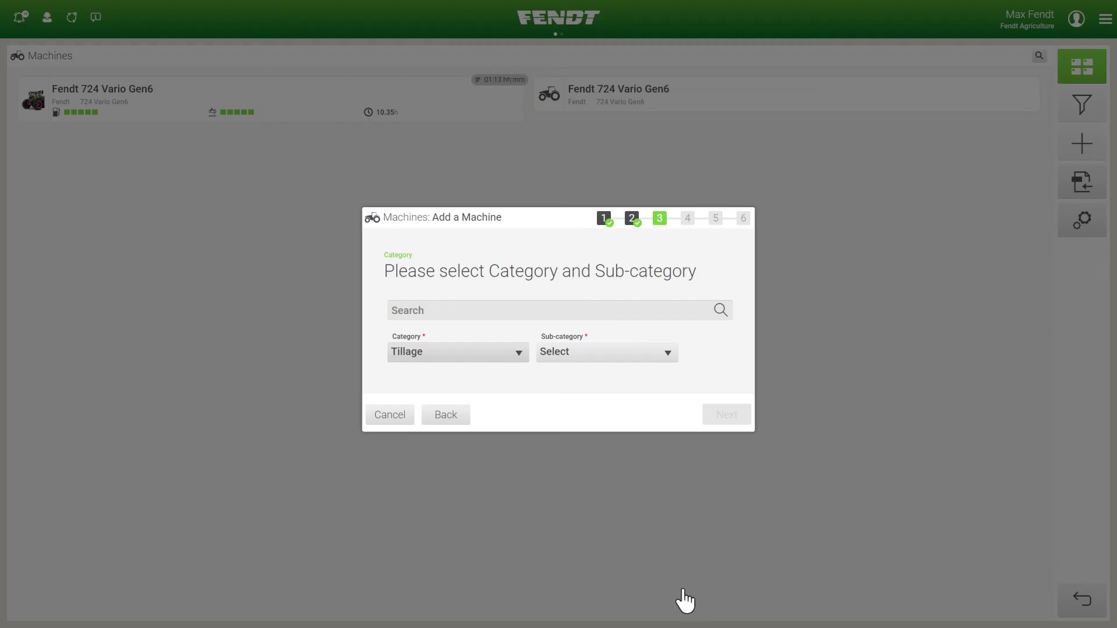
{"action": "left_click", "coordinate": [614, 358]}
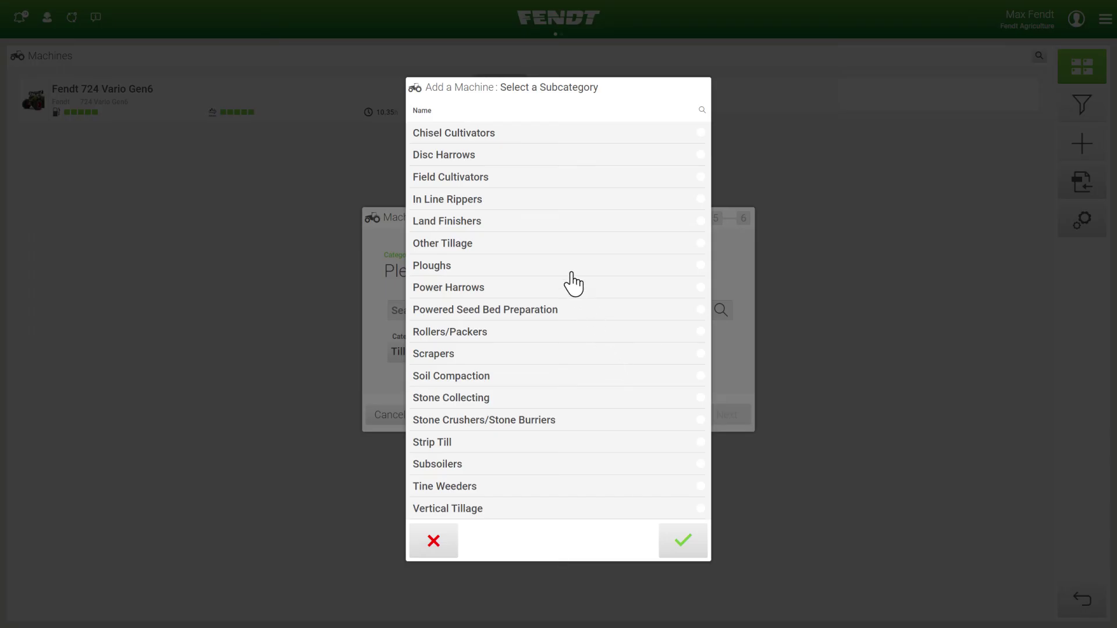
{"action": "left_click", "coordinate": [506, 155]}
{"action": "left_click", "coordinate": [682, 541]}
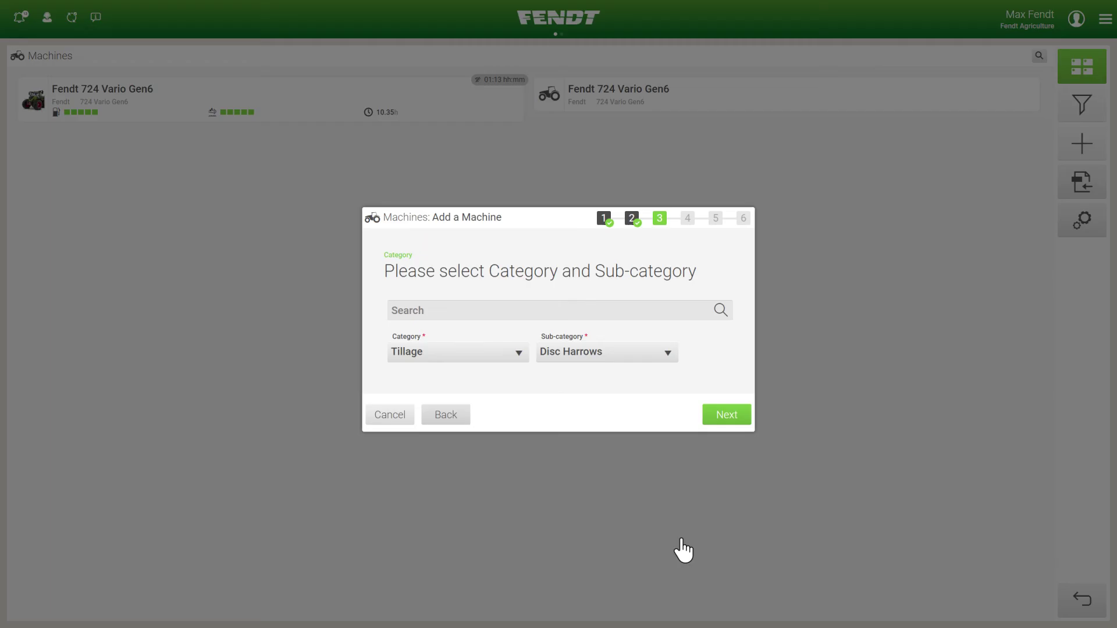
{"action": "left_click", "coordinate": [725, 416]}
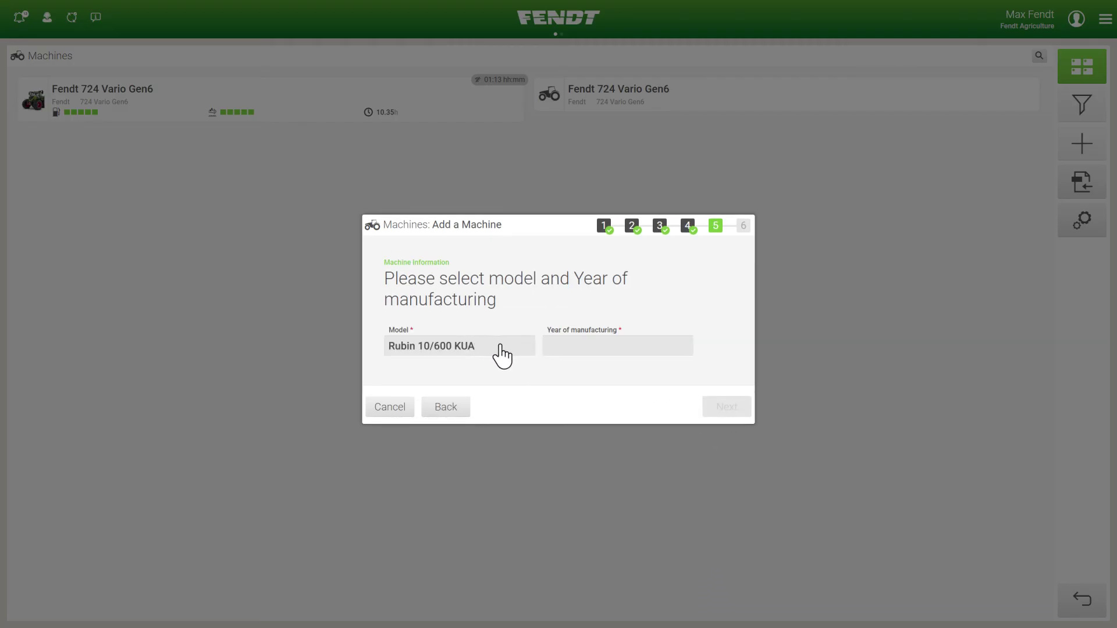
{"action": "left_click", "coordinate": [636, 359]}
{"action": "type", "text": "2022"}
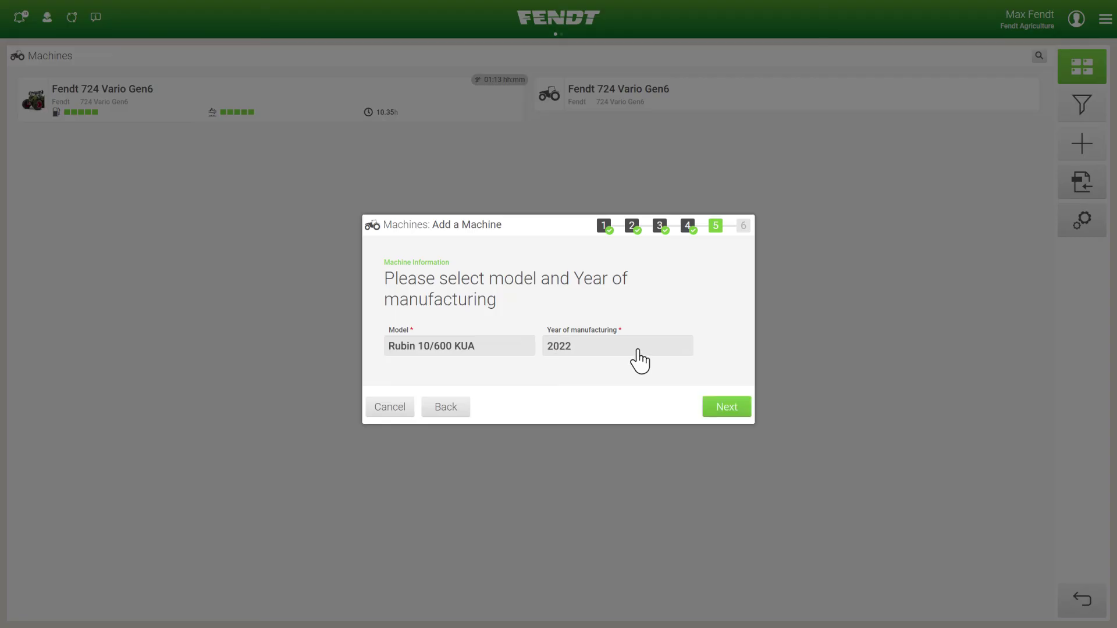
{"action": "left_click", "coordinate": [720, 406]}
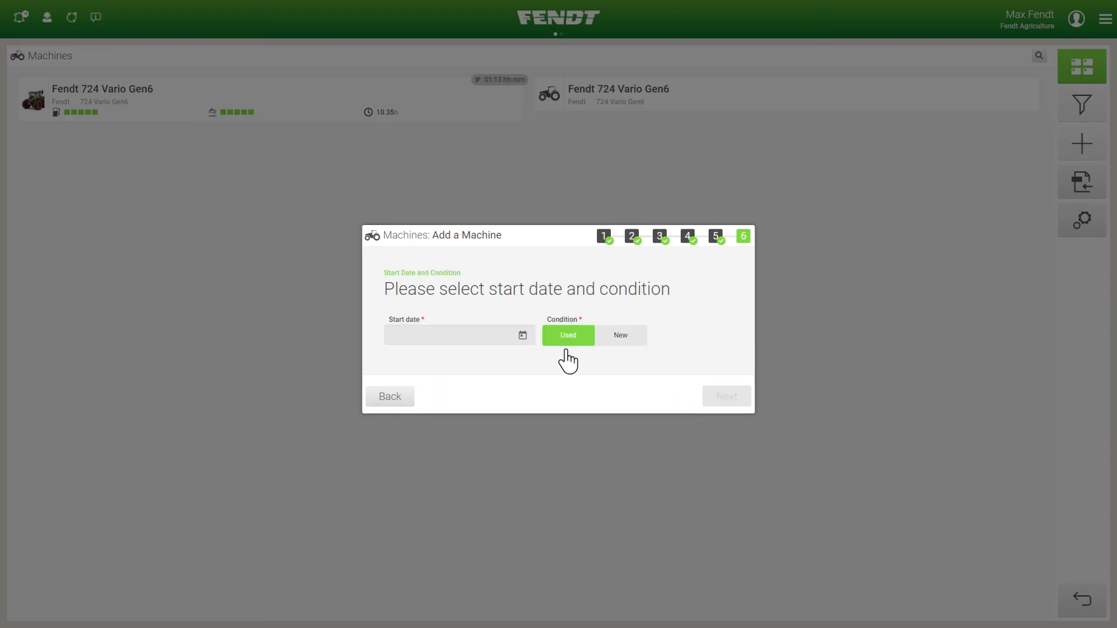
Set start date 19/01/2022, confirm adding the harrow, and close the wizard
{"action": "left_click", "coordinate": [522, 335]}
{"action": "left_click", "coordinate": [437, 372]}
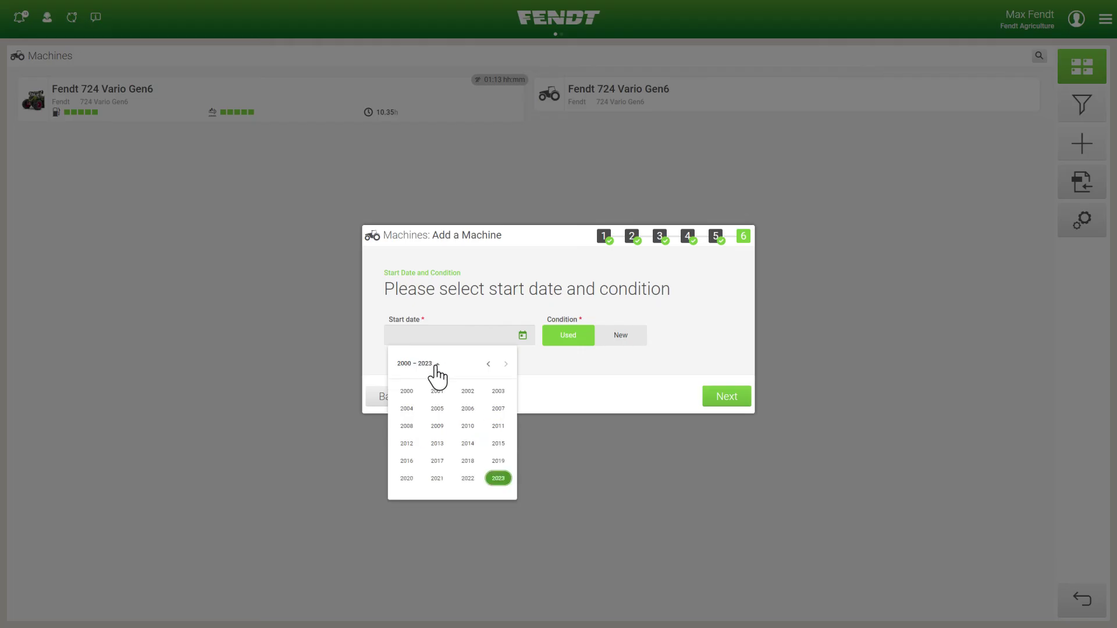
{"action": "left_click", "coordinate": [468, 479]}
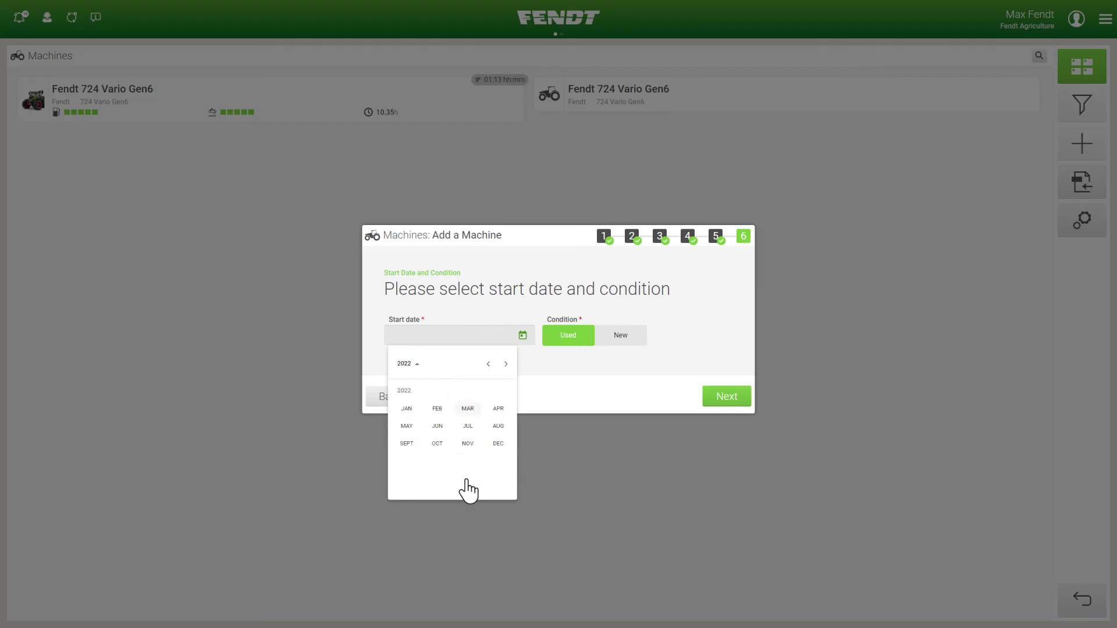
{"action": "left_click", "coordinate": [407, 409]}
{"action": "left_click", "coordinate": [452, 453]}
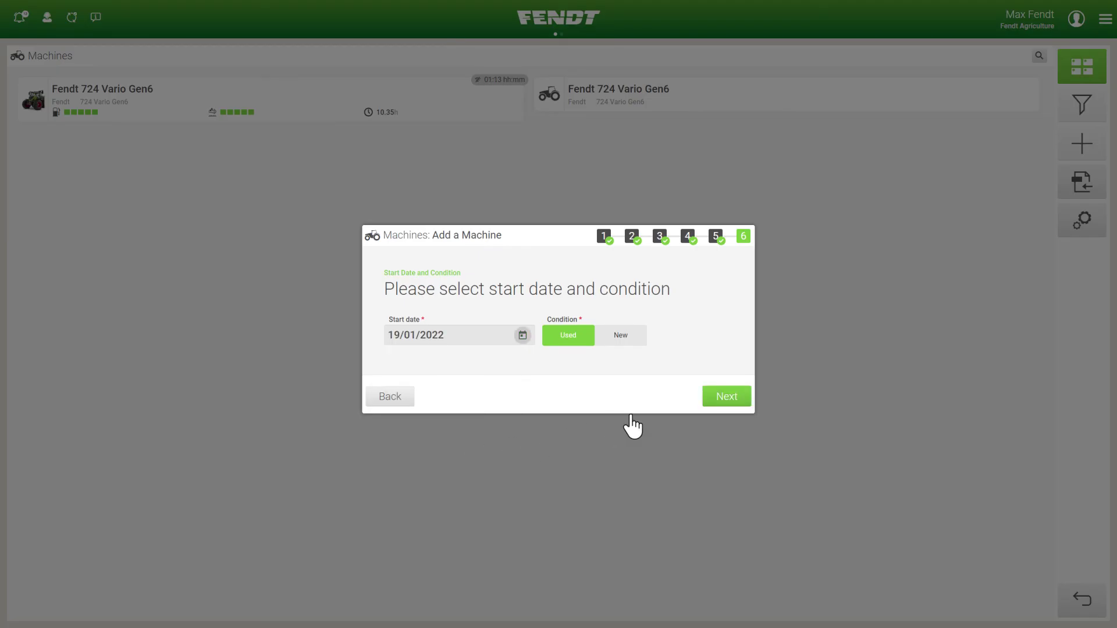
{"action": "left_click", "coordinate": [727, 402]}
{"action": "left_click", "coordinate": [727, 473]}
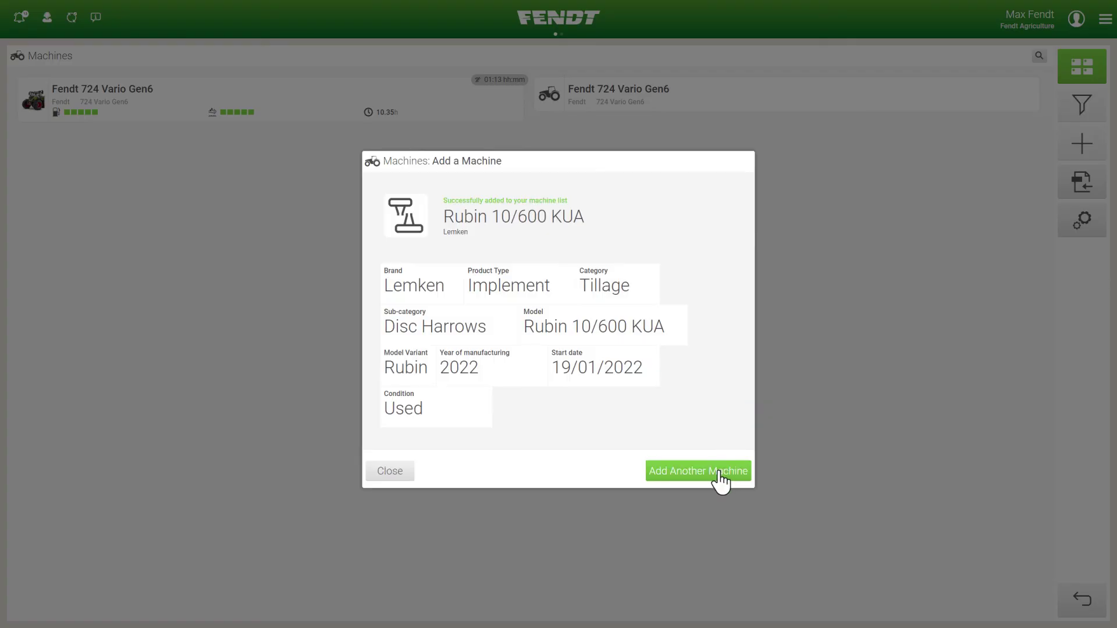
{"action": "left_click", "coordinate": [390, 471]}
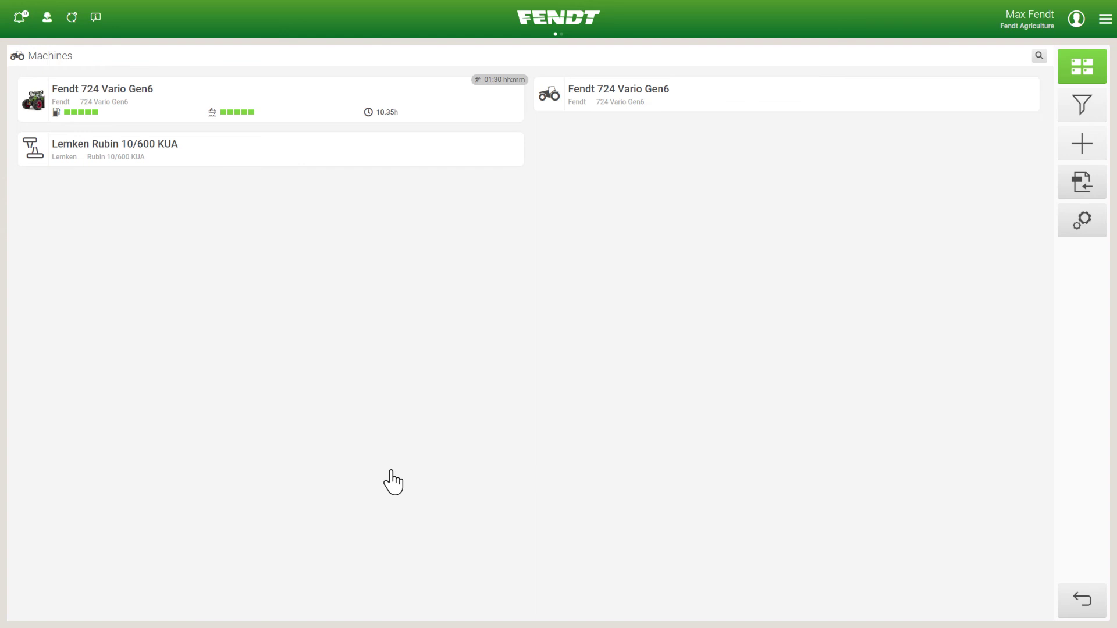
Make the Lemken Rubin 10/600 KUA 3-Point Hitch Semi Mounted with working point 5,5 m
{"action": "left_click", "coordinate": [228, 160]}
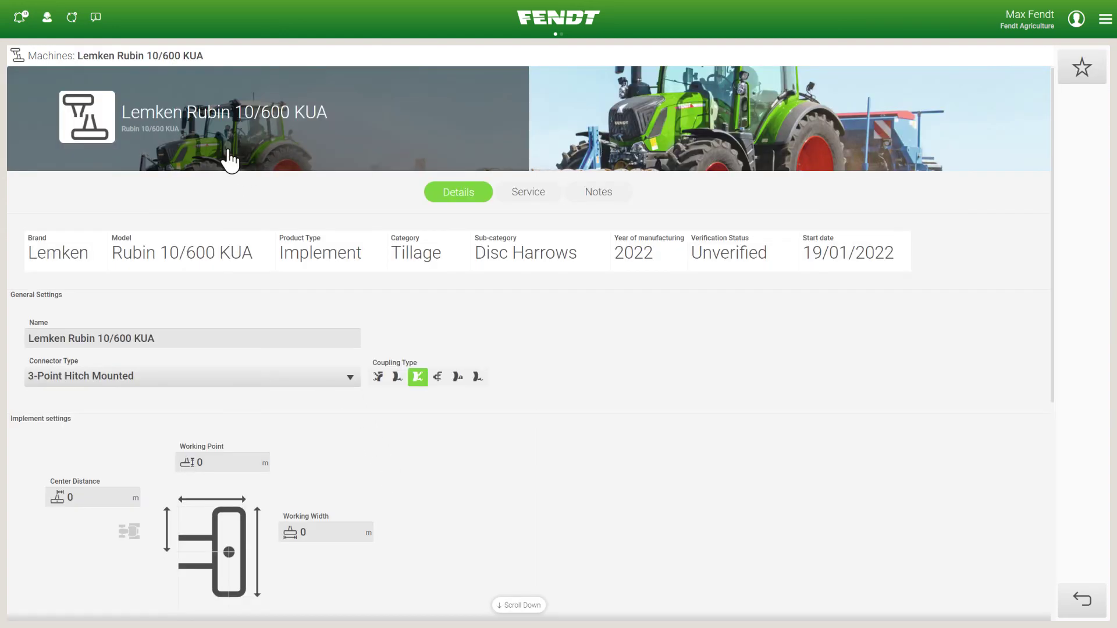
{"action": "scroll", "coordinate": [236, 162], "scroll_direction": "down", "scroll_amount": 3}
{"action": "left_click", "coordinate": [477, 202]}
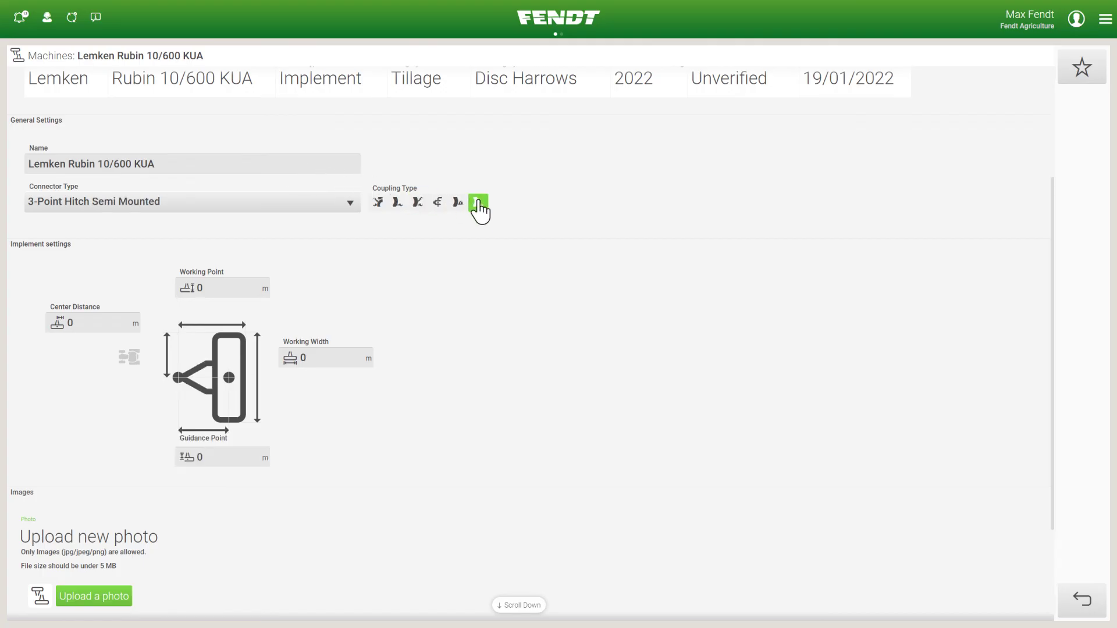
{"action": "left_click", "coordinate": [222, 288]}
{"action": "type", "text": "5,5"}
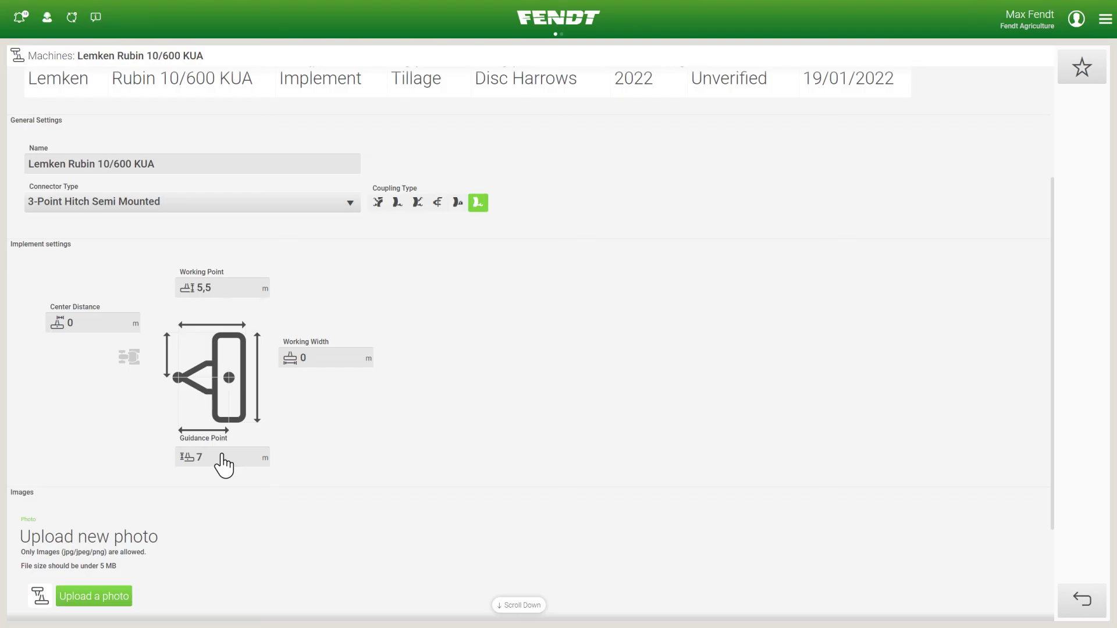